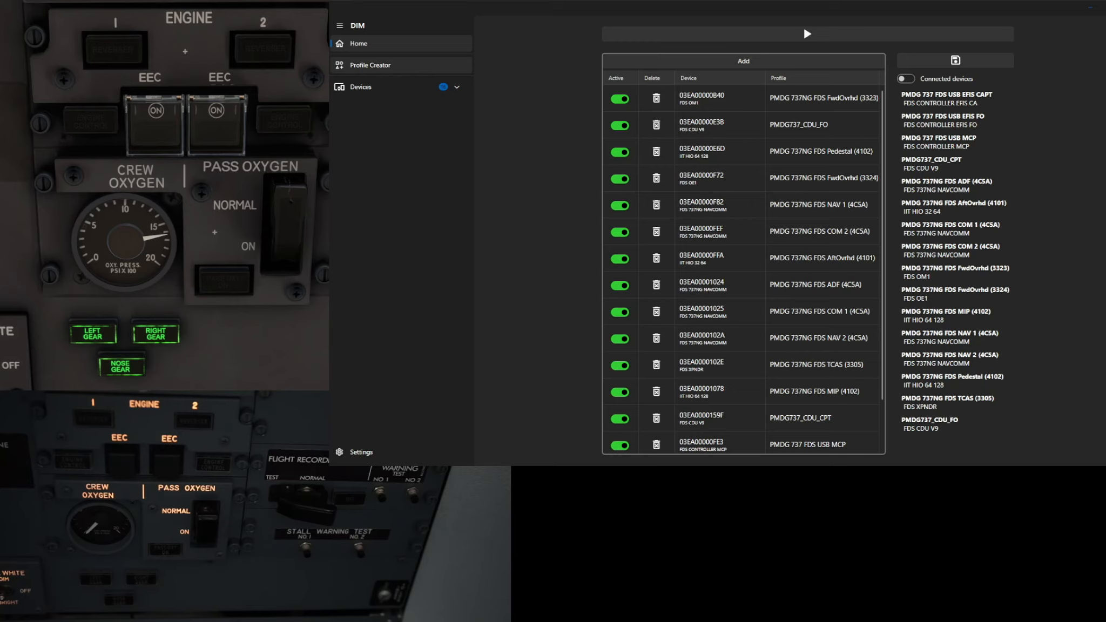
Step: Load the PMDG 737NG FDS AftOvrhd (4101) profile in the Profile Creator
click(368, 66)
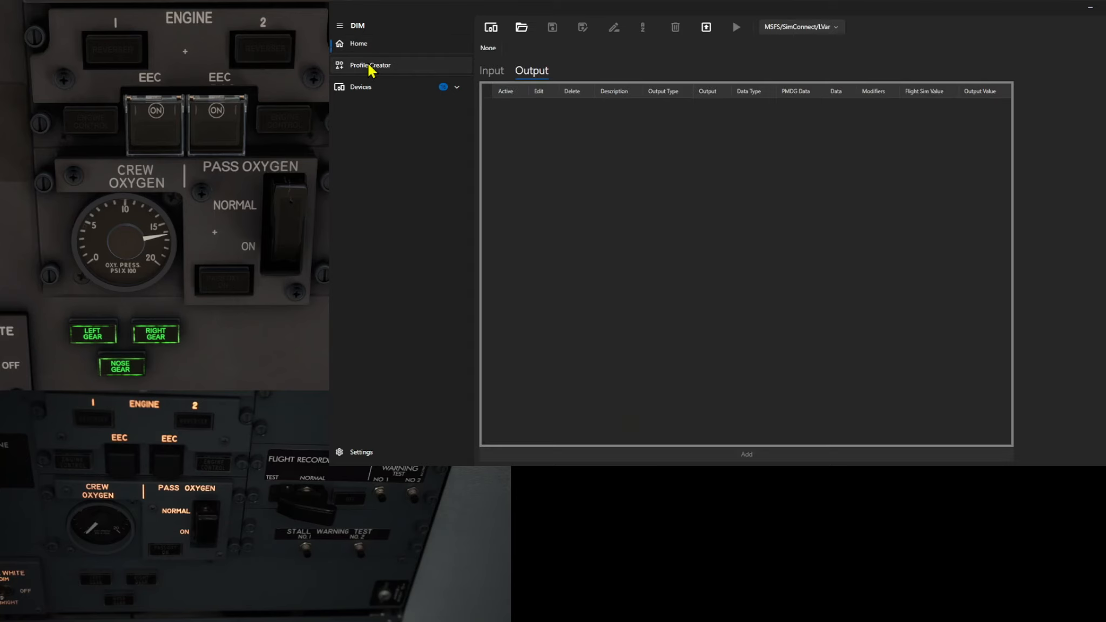
click(523, 30)
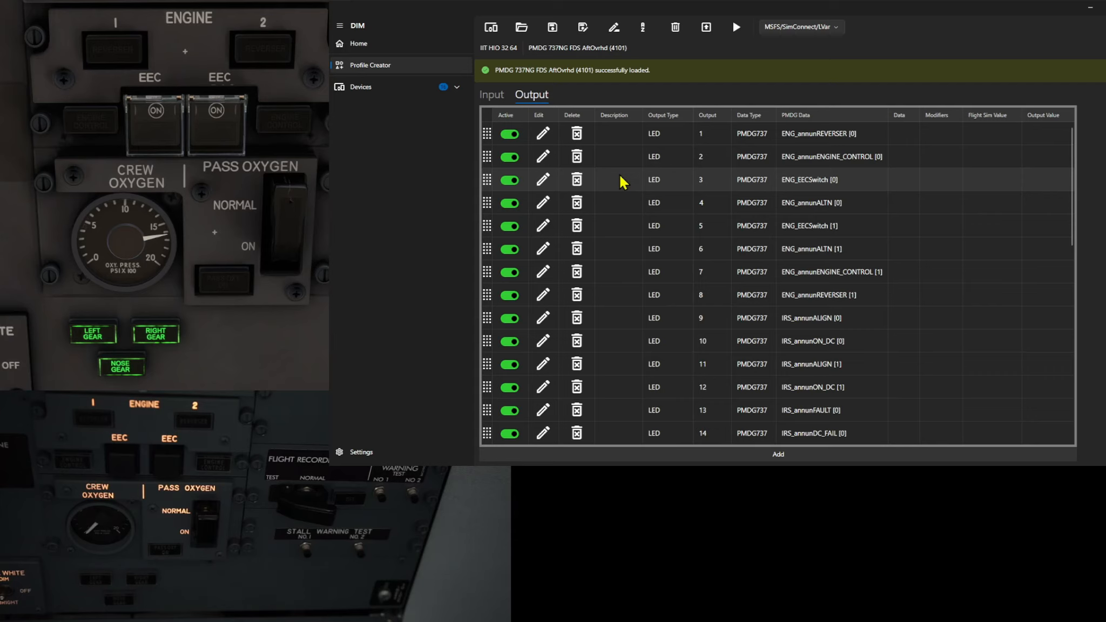
Step: Test LED outputs 1 and 8 on the IIT HIO 32 64 device by switching them on and back off
click(360, 90)
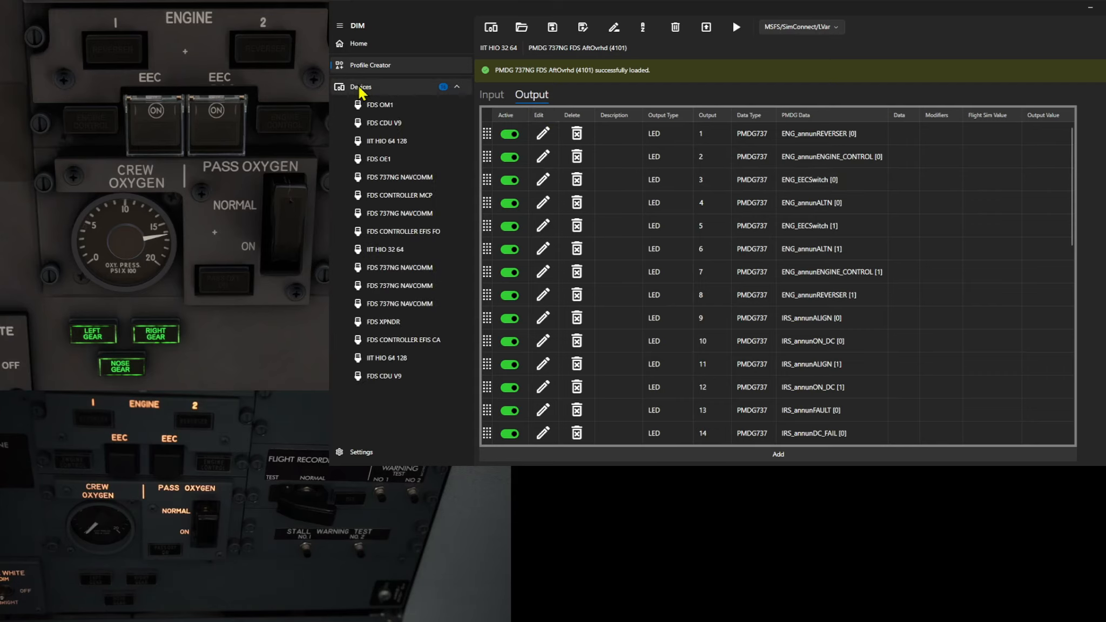
click(390, 249)
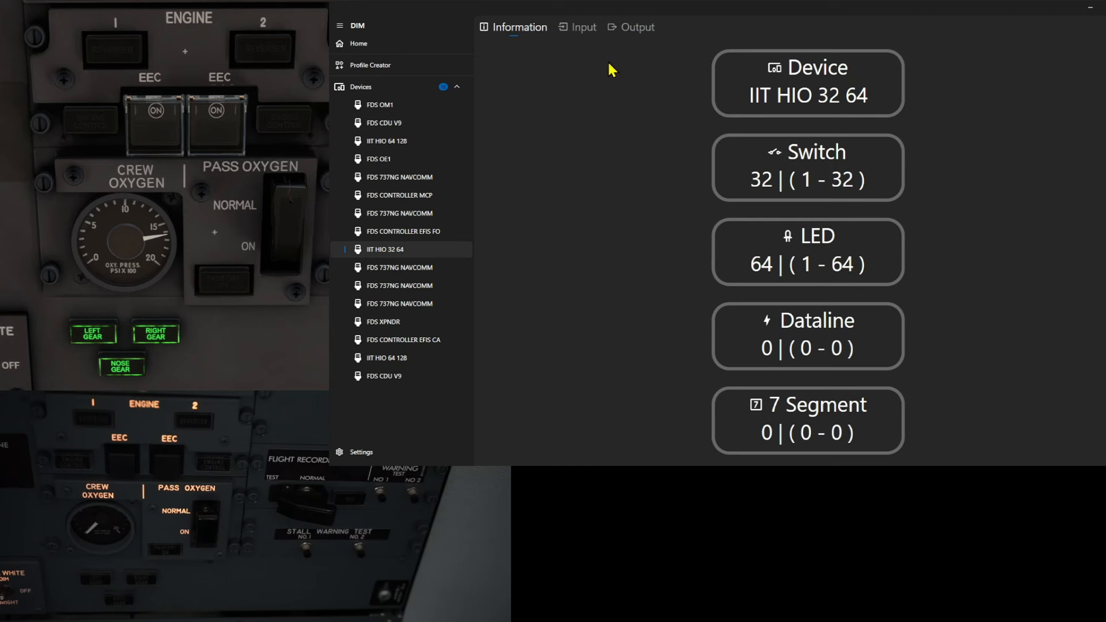
click(636, 30)
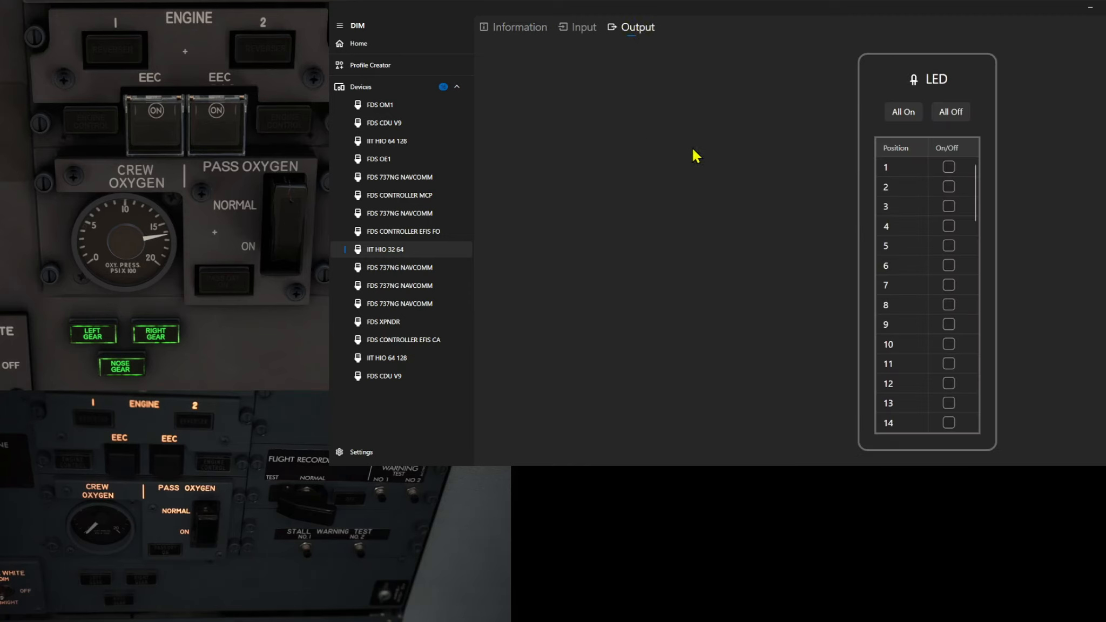
click(949, 165)
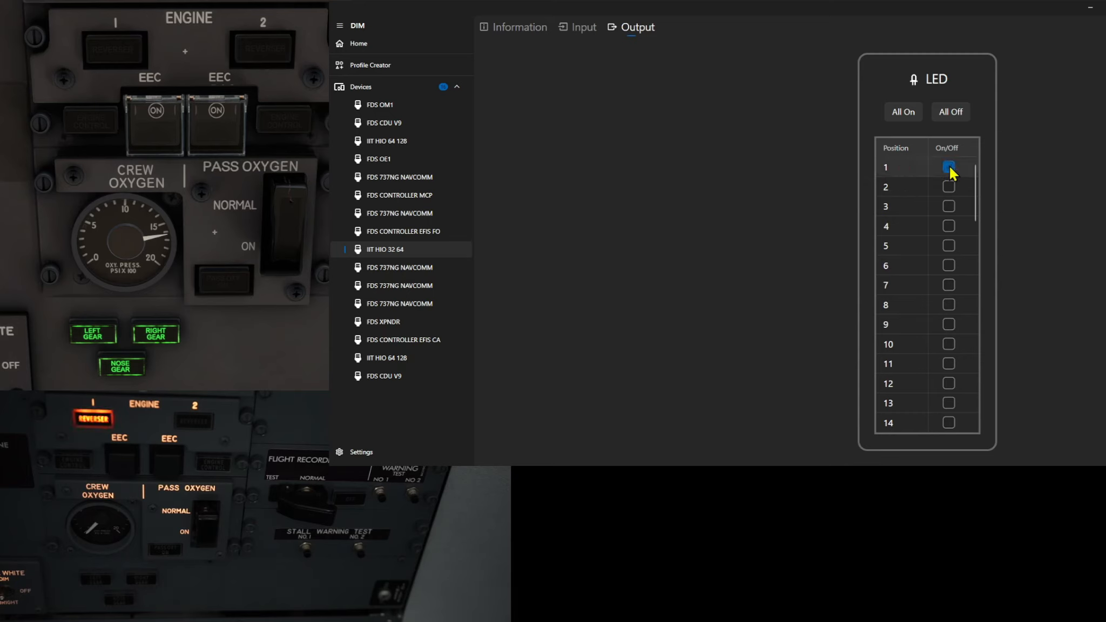
click(949, 304)
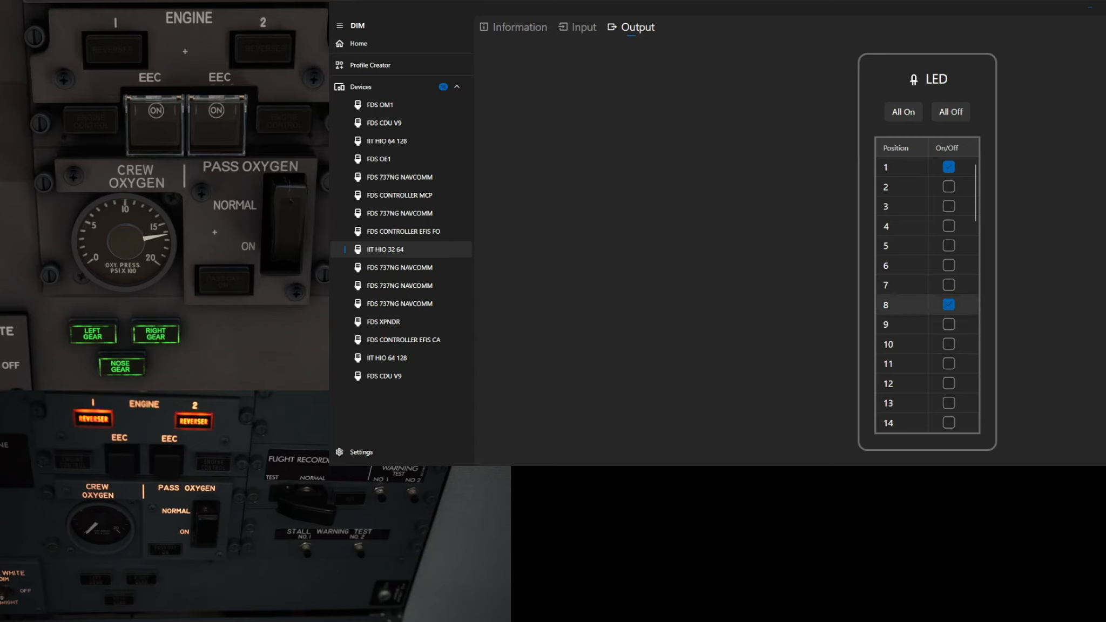
click(950, 302)
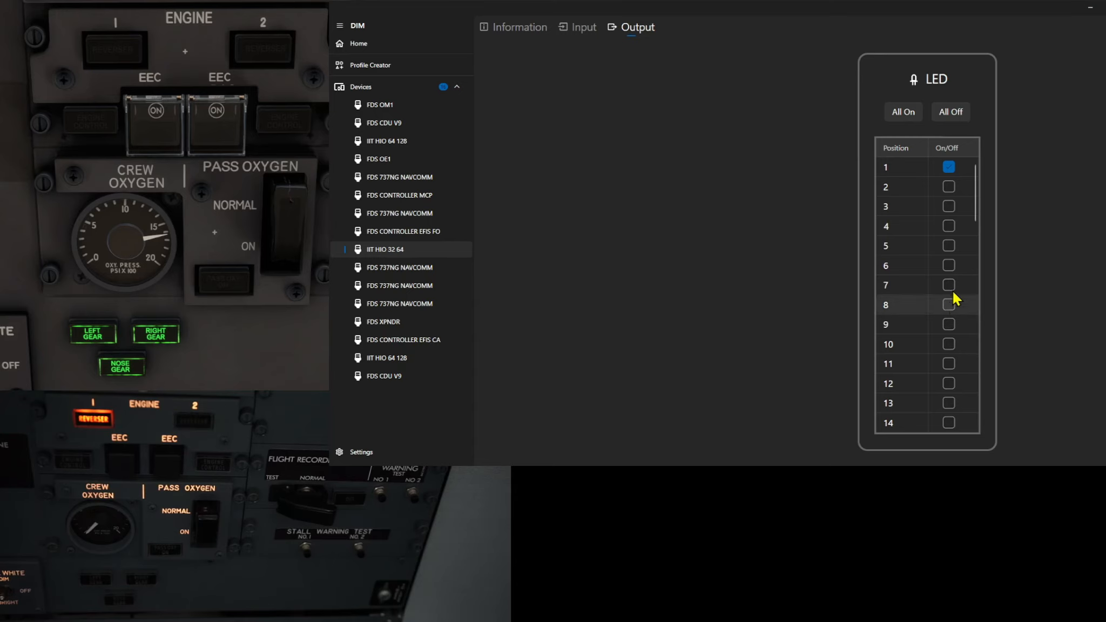
click(949, 167)
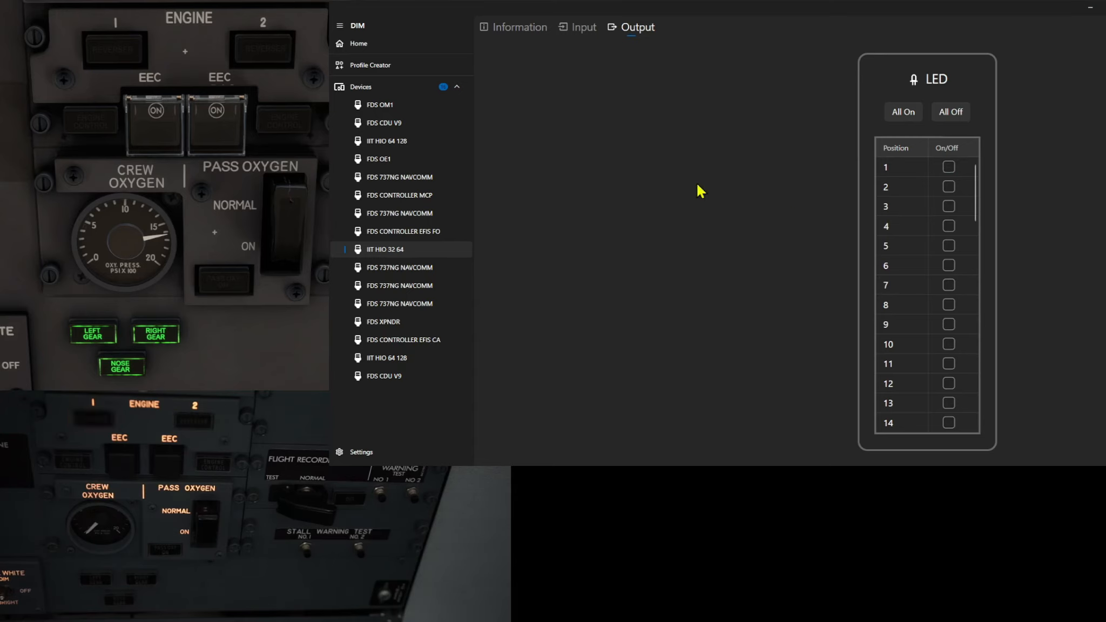
Step: Open the profile's LED 1 output for ENG_annunREVERSER index 0, review its modifier and precondition settings, and accept it
click(377, 66)
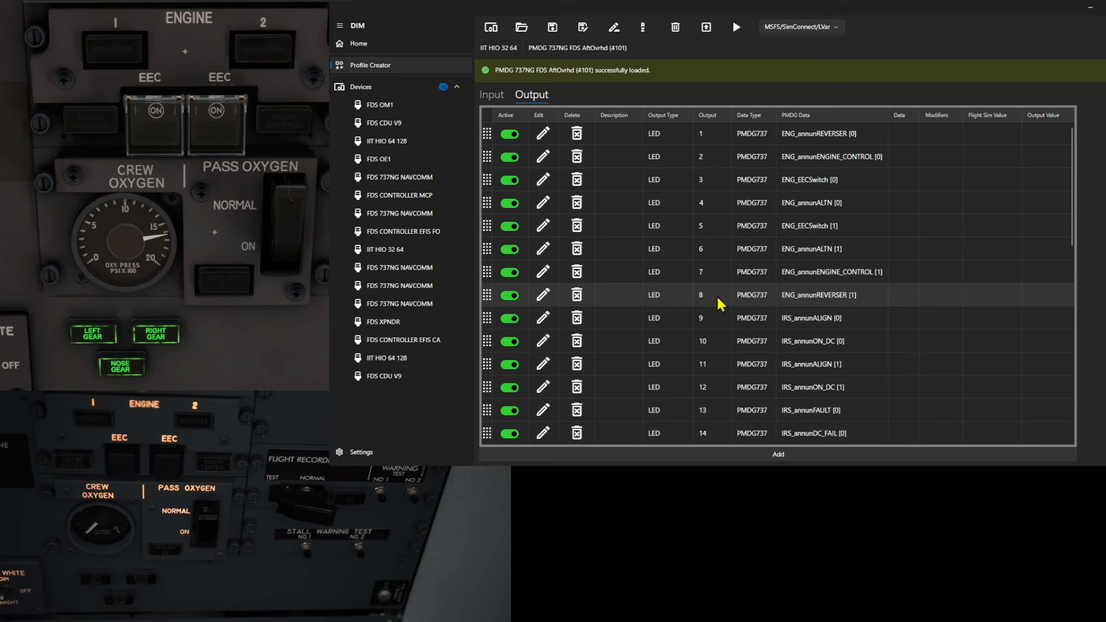
click(546, 134)
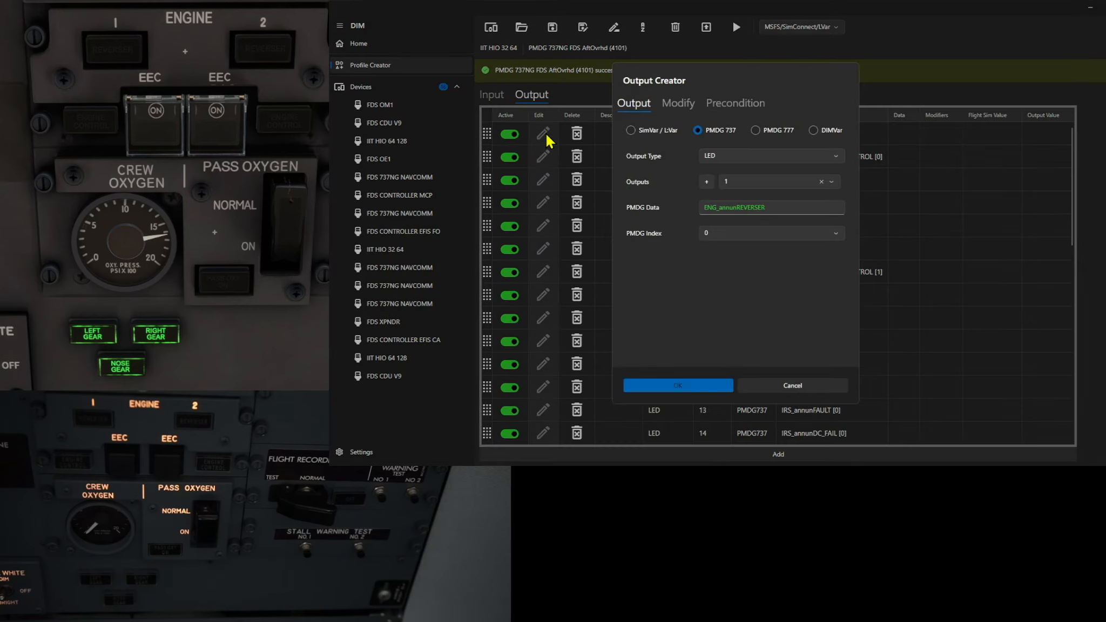
click(696, 105)
click(731, 103)
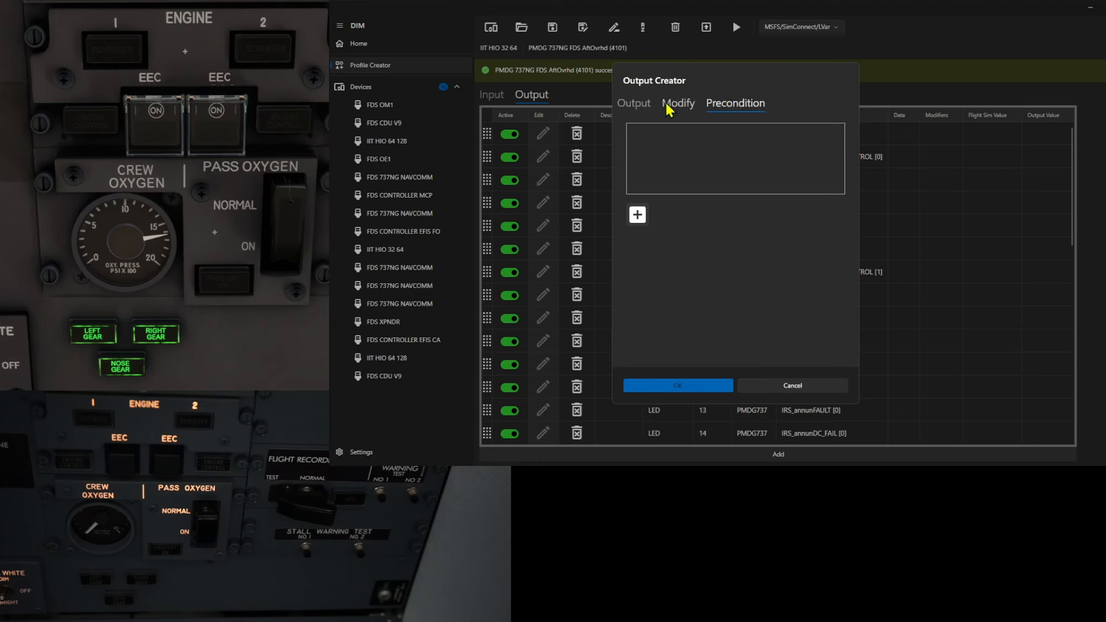
click(633, 103)
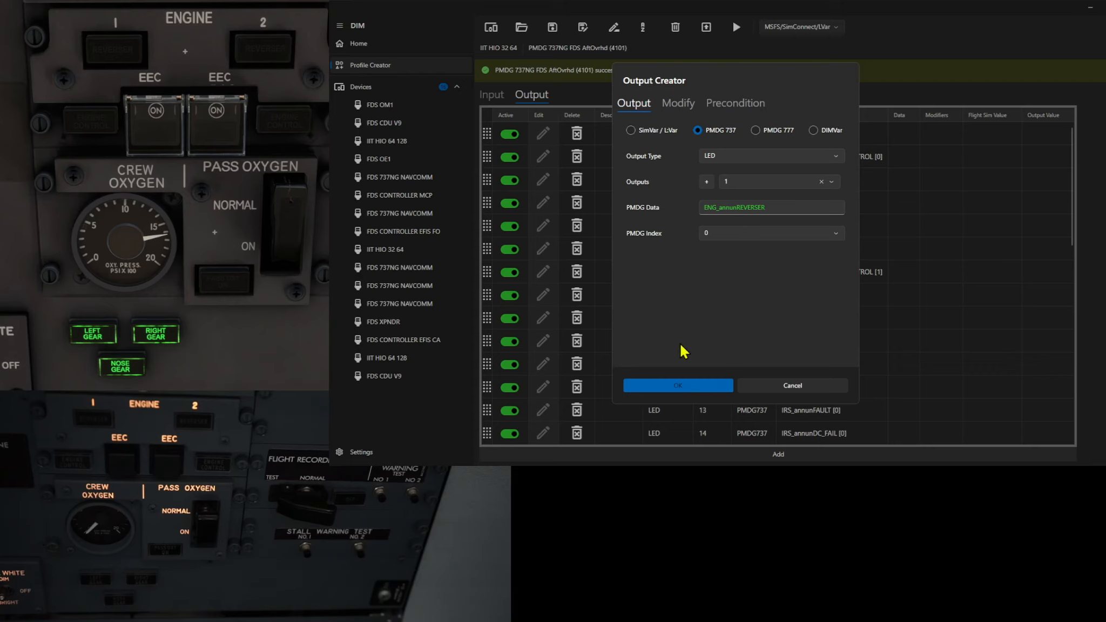
click(676, 385)
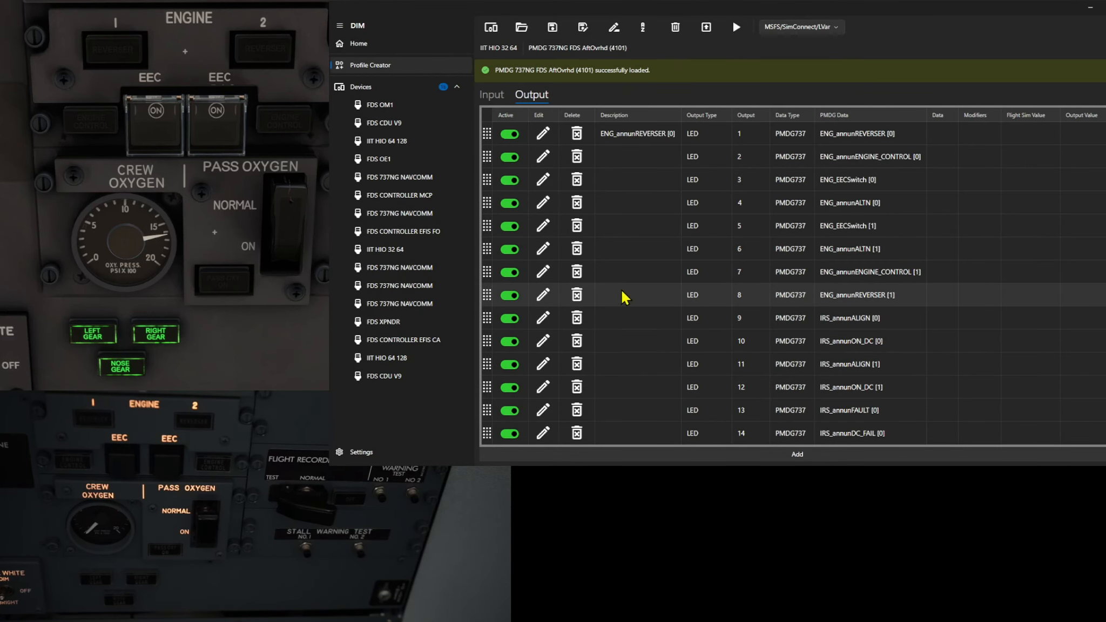
Step: Open the LED 8 output for ENG_annunREVERSER index 1, review its modifier and precondition settings, and accept it
click(543, 295)
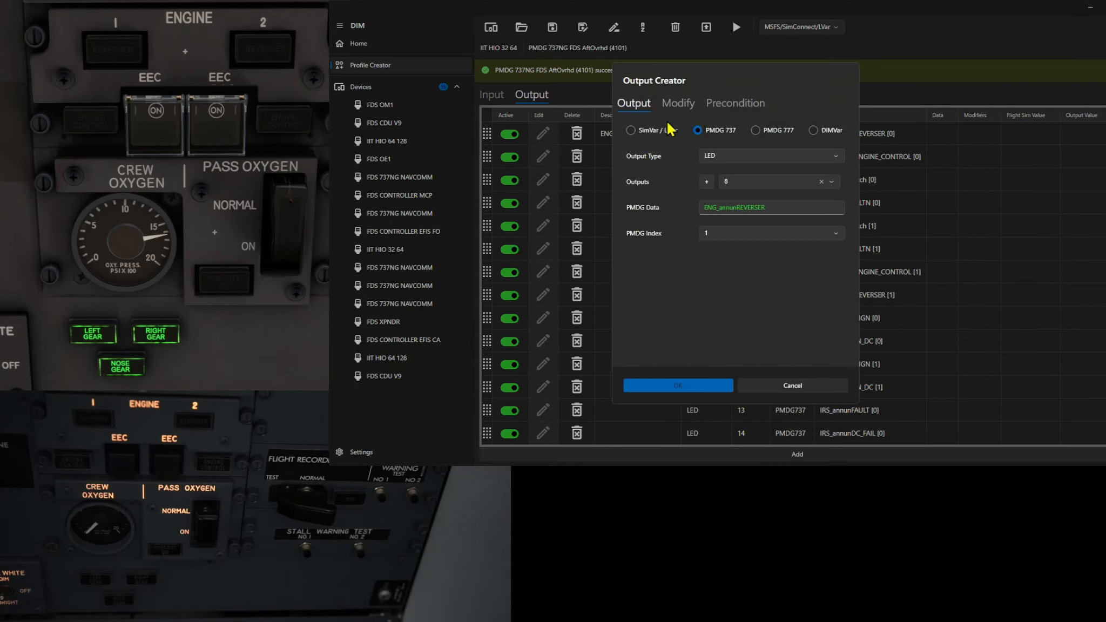
click(675, 104)
click(729, 105)
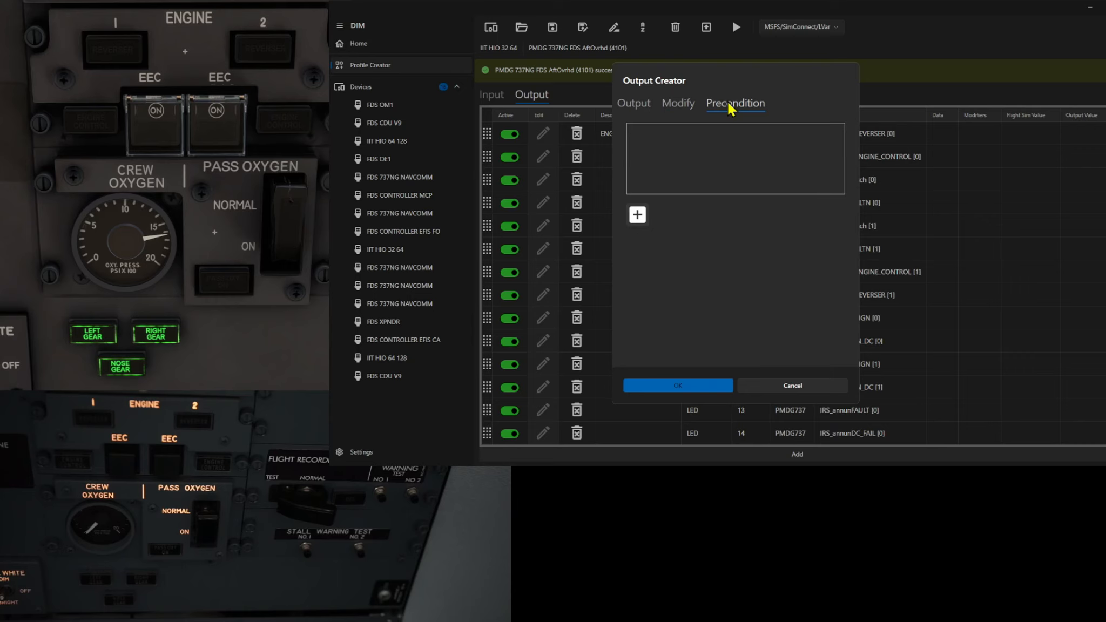
click(629, 106)
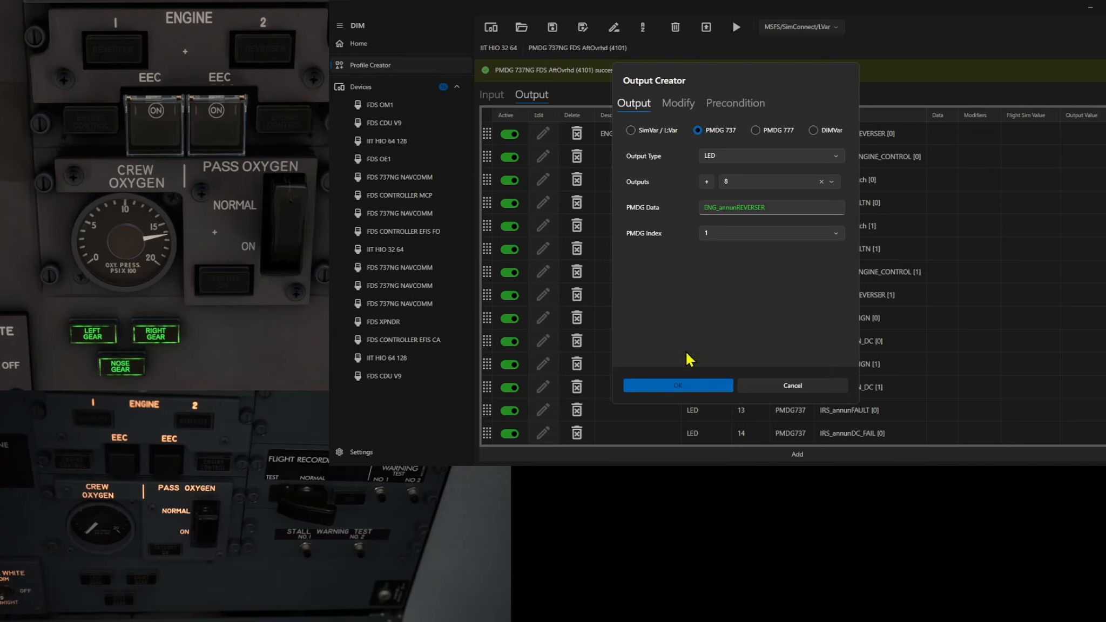
click(682, 385)
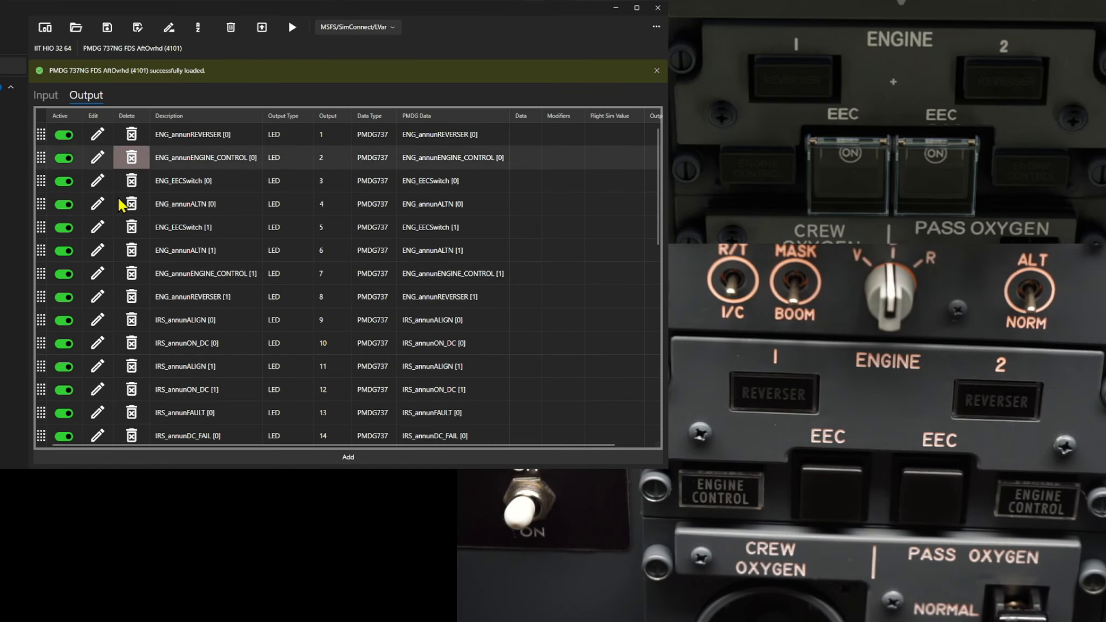
Step: Examine the live switch input states of the IIT HIO 32 64 device
click(12, 251)
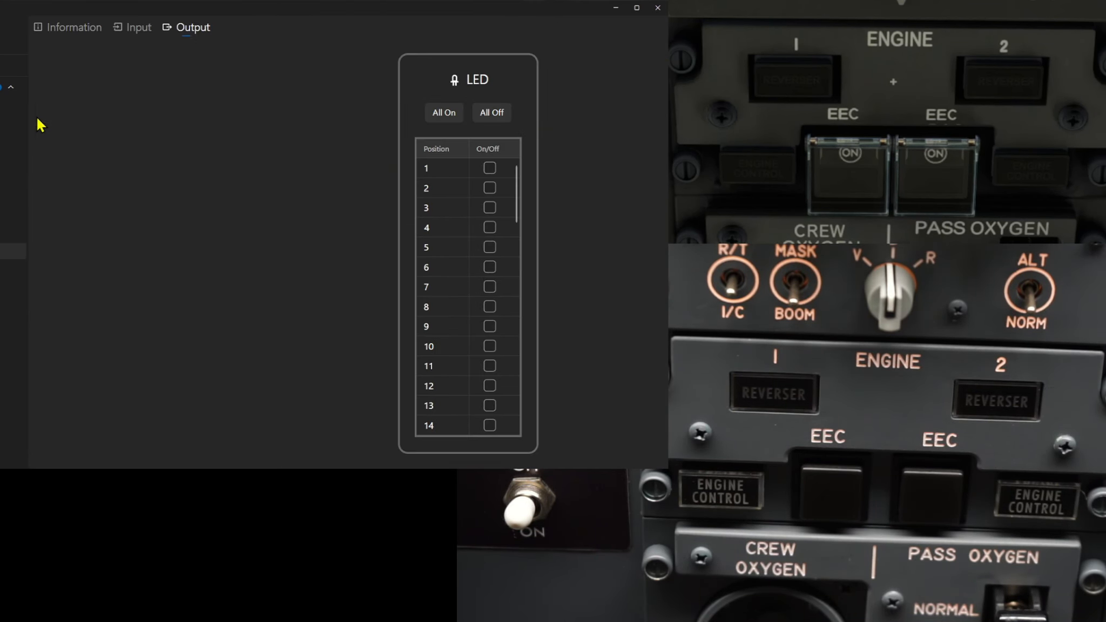
click(146, 28)
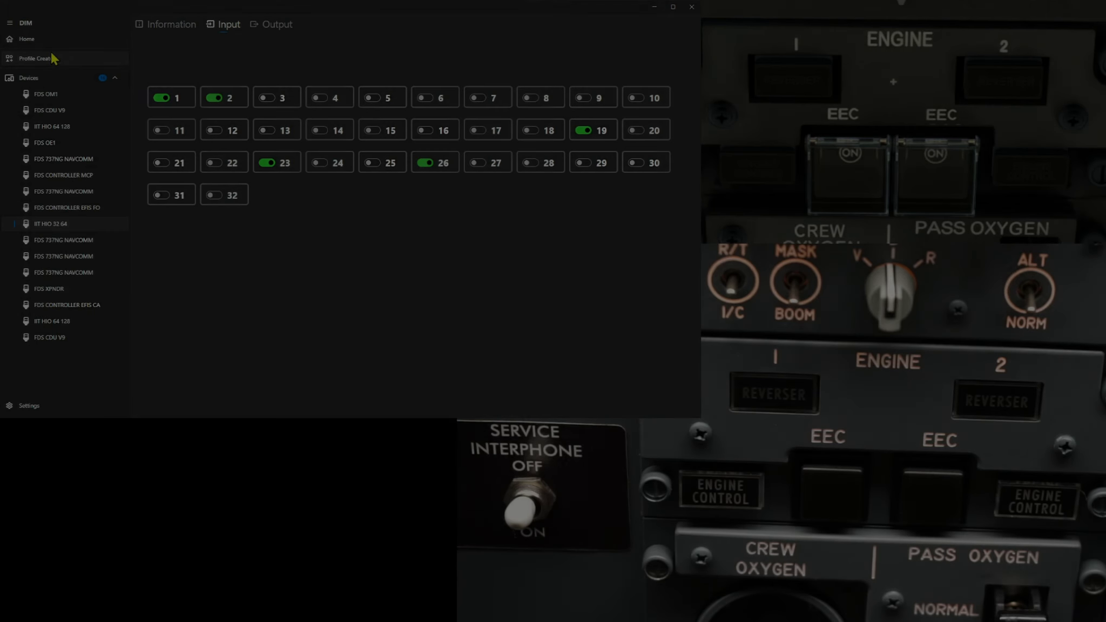
Step: Review the event and precondition settings of the profile's switch 1 input for EVT_OH_EEC_L_GUARD, and accept them
click(39, 57)
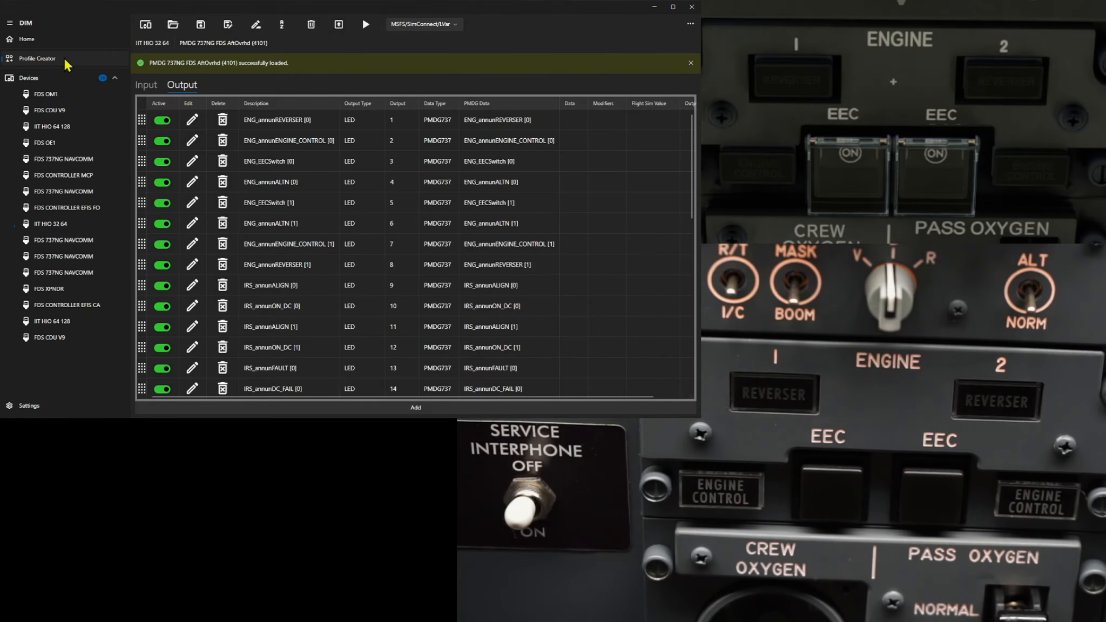
click(147, 87)
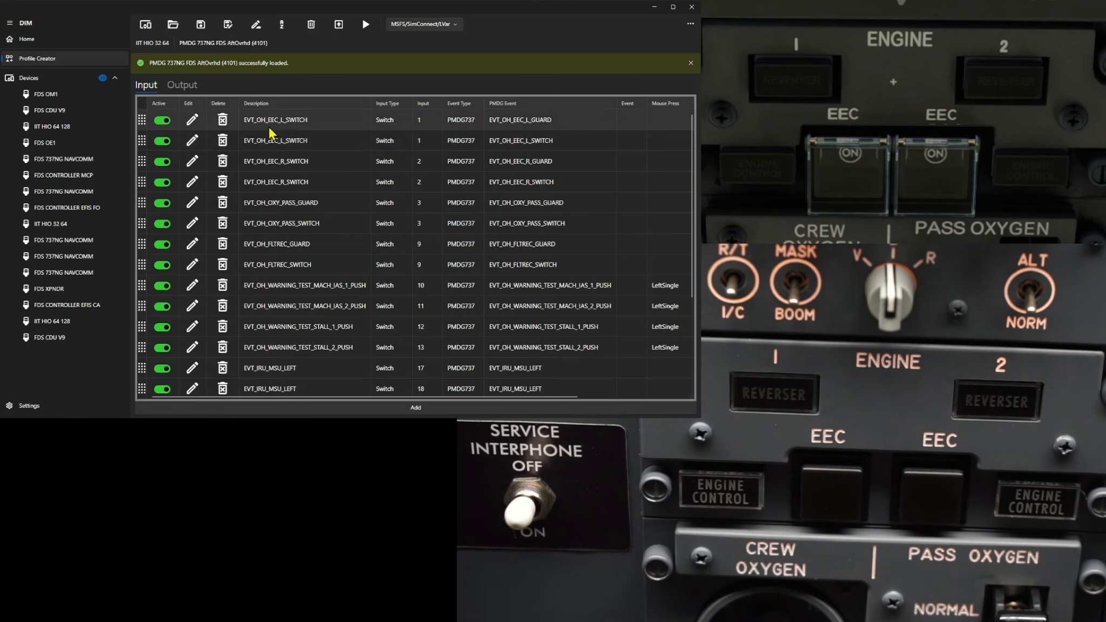
click(195, 123)
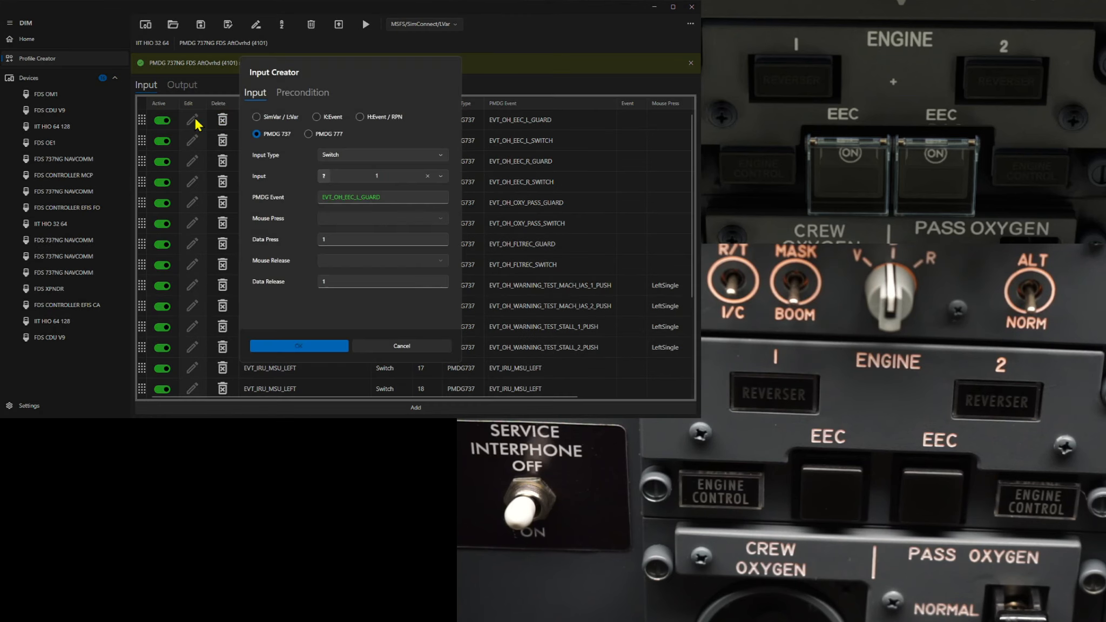
click(293, 94)
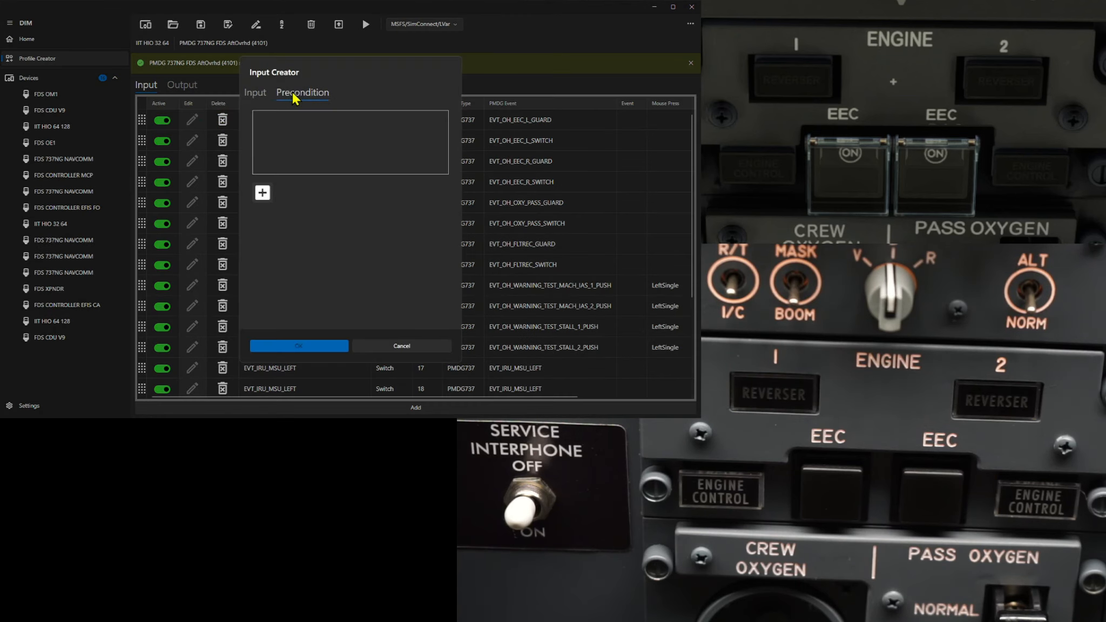
click(256, 95)
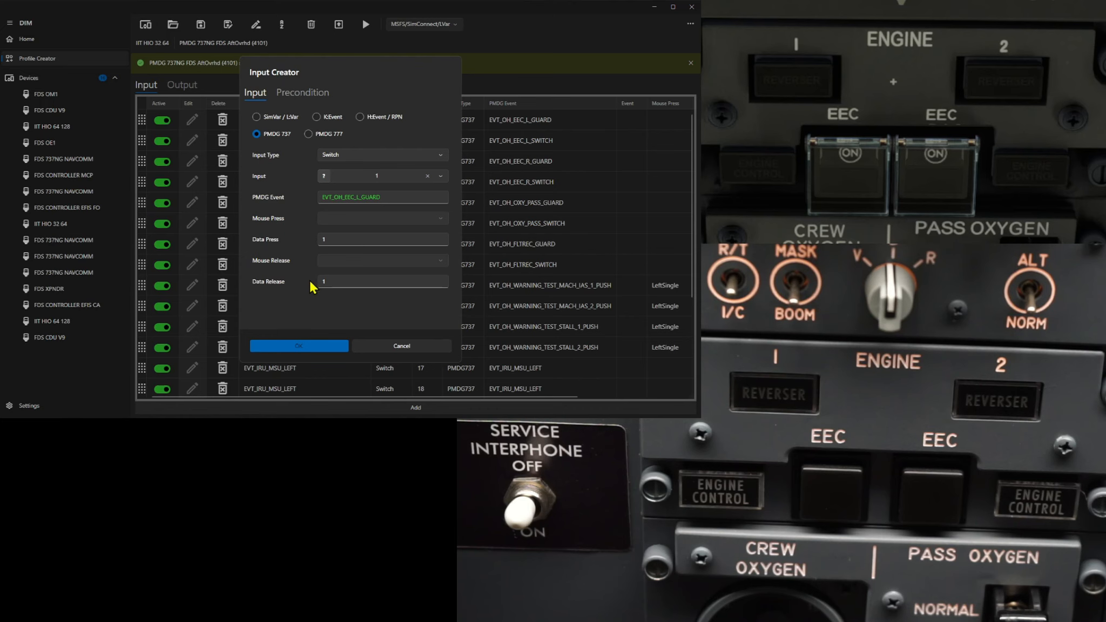
click(305, 350)
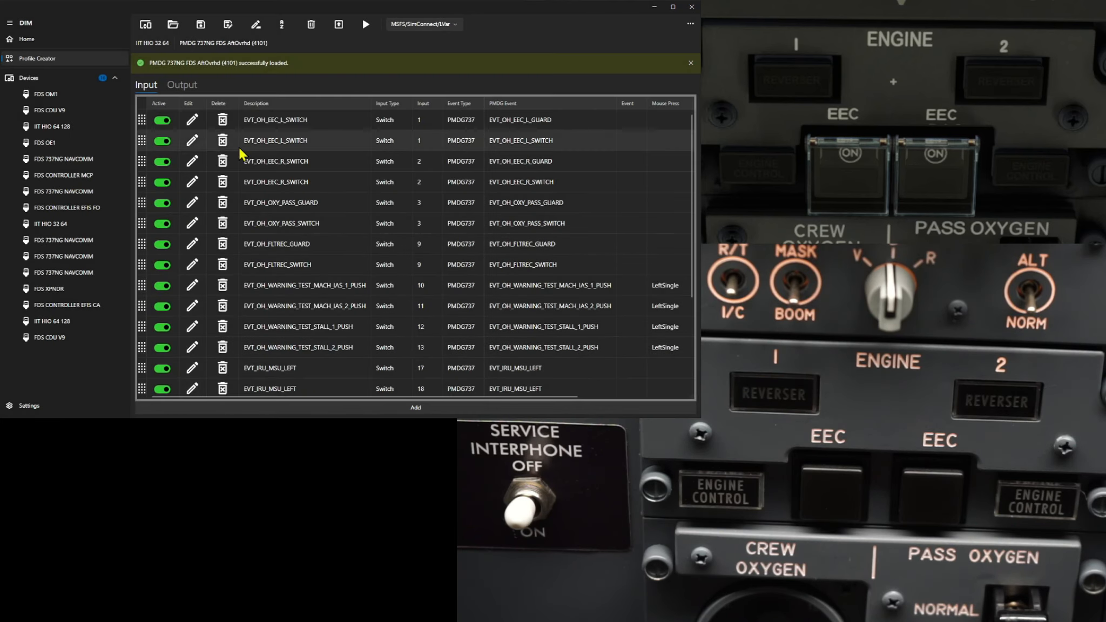
Step: Review the event and precondition settings of the switch 1 input for EVT_OH_EEC_L_SWITCH, and accept them
click(196, 145)
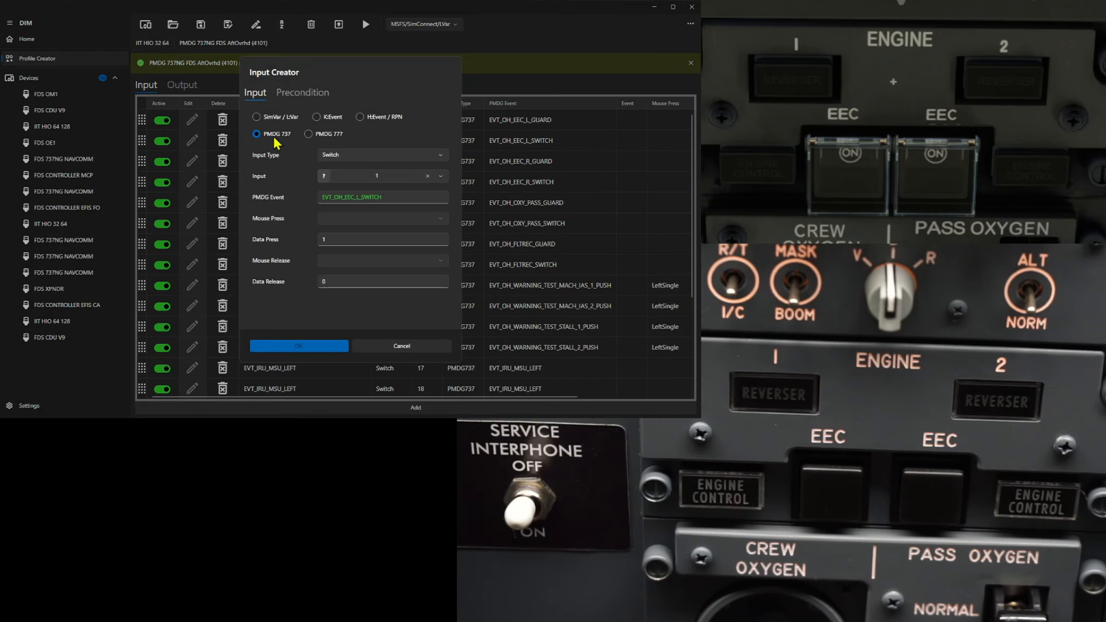
click(304, 96)
click(255, 92)
click(307, 349)
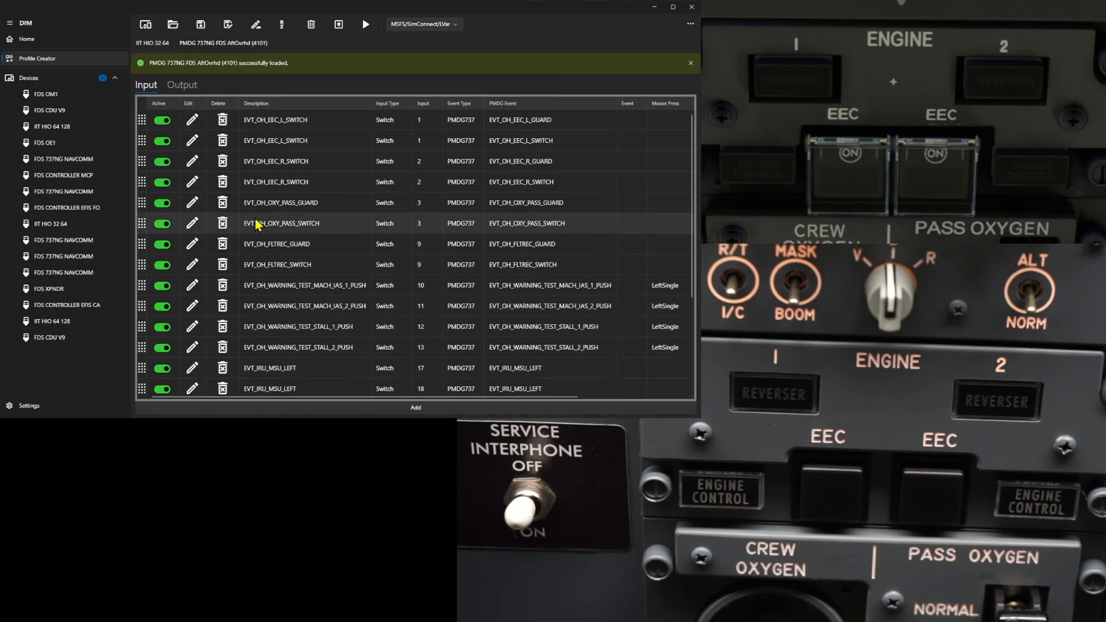
Step: Review the event and precondition settings of the switch 2 input for EVT_OH_EEC_R_GUARD, and accept them
click(193, 163)
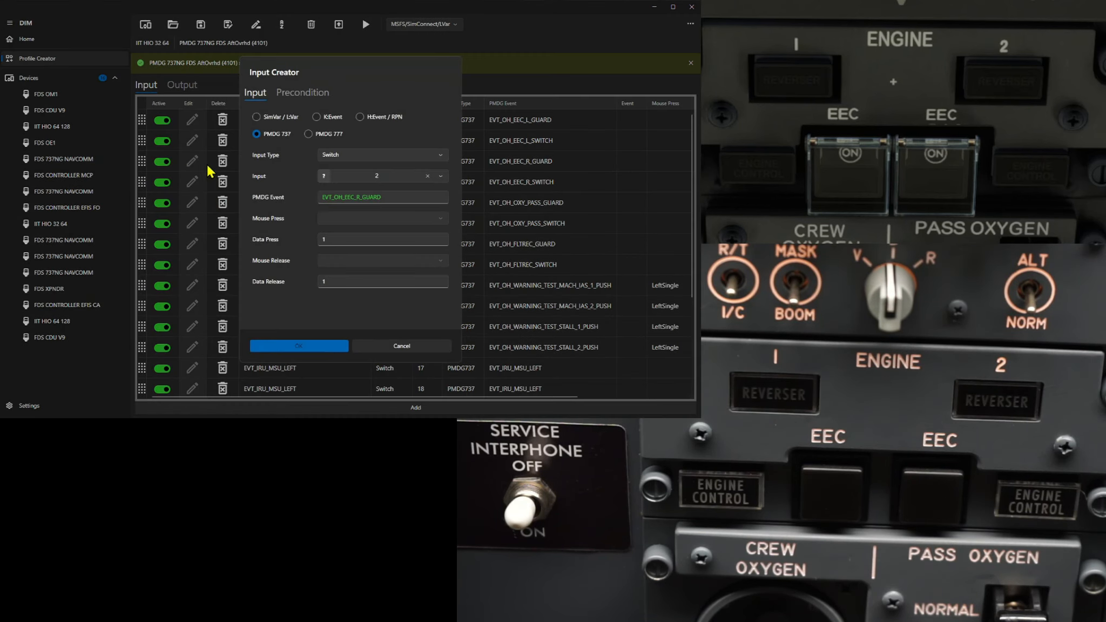
click(296, 97)
click(261, 93)
click(314, 348)
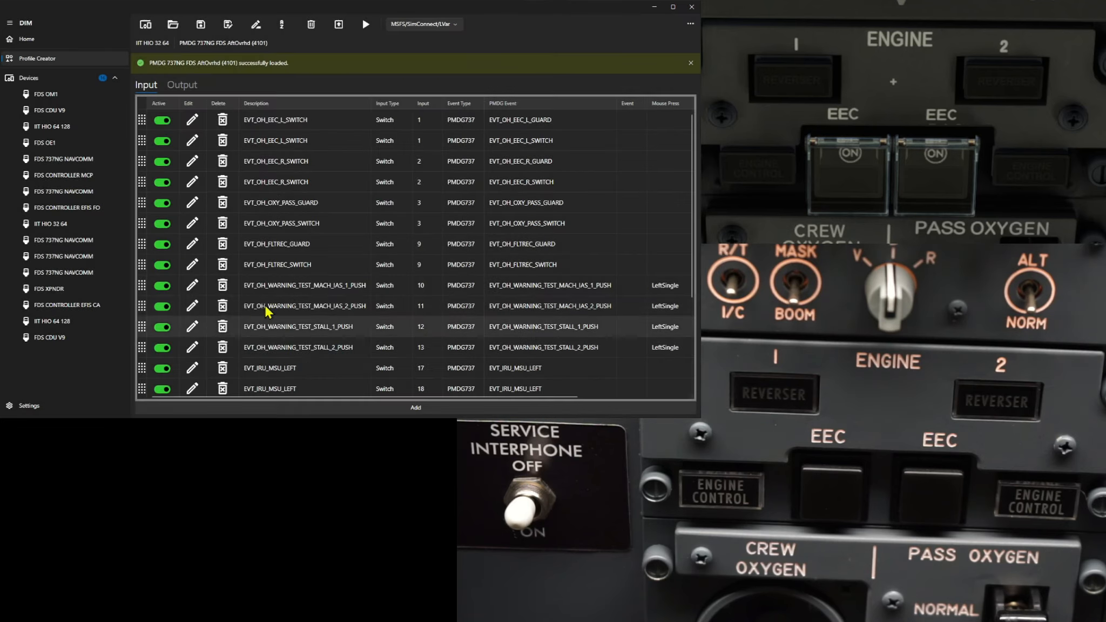
Step: Review the event and precondition settings of the switch 2 input for EVT_OH_EEC_R_SWITCH, and accept them
click(189, 184)
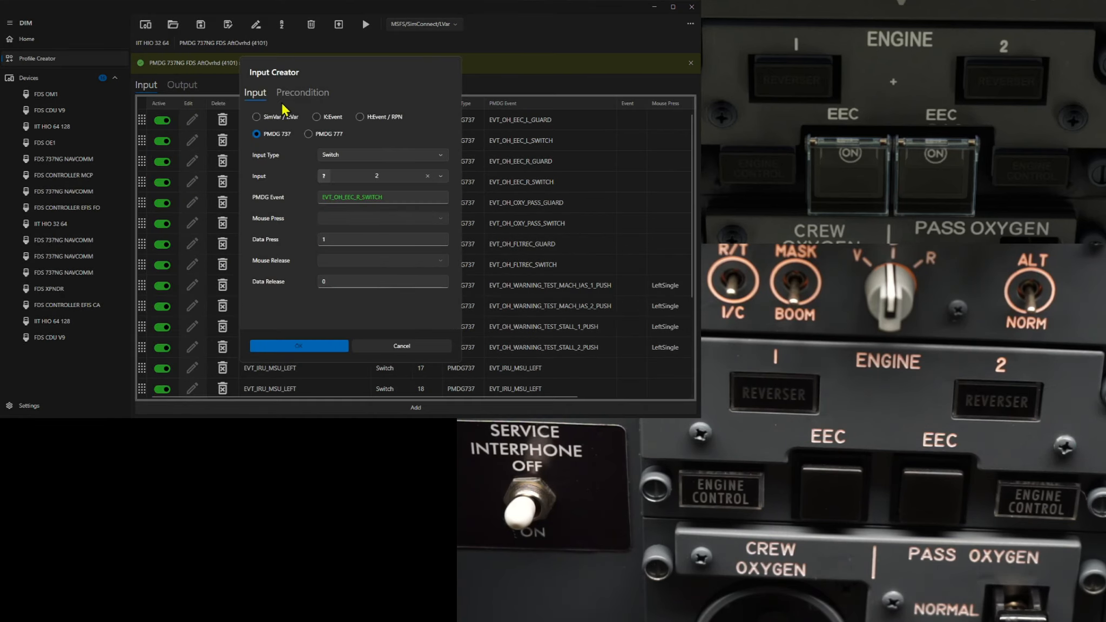
click(298, 94)
click(260, 95)
click(307, 347)
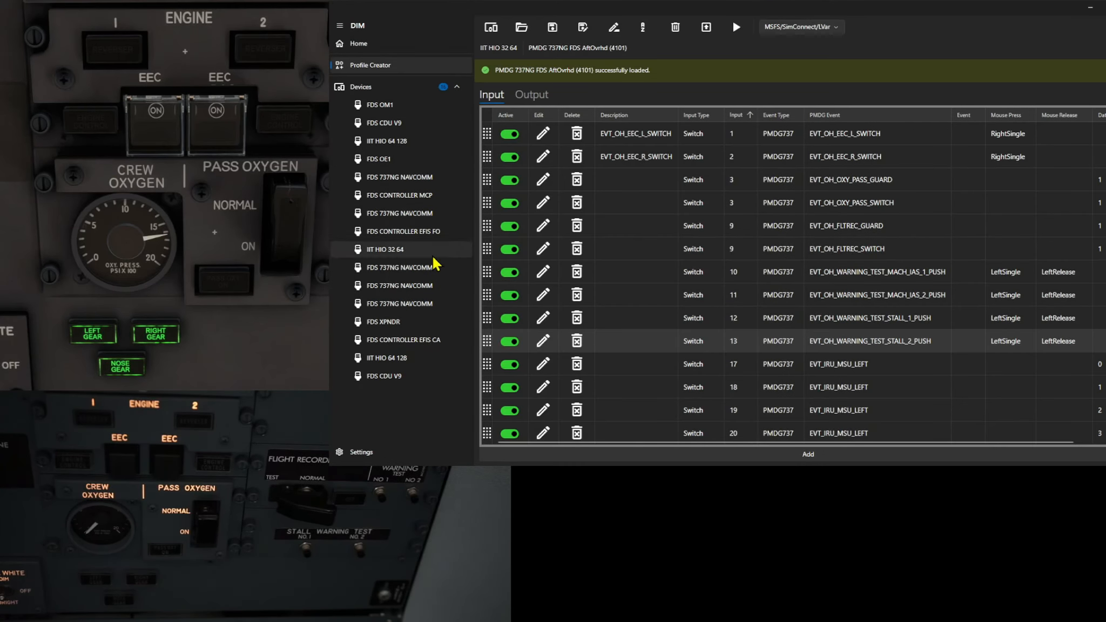
Step: Test LED outputs 2 through 7 one by one on the IIT HIO 32 64 device, and turn all LEDs off
click(385, 256)
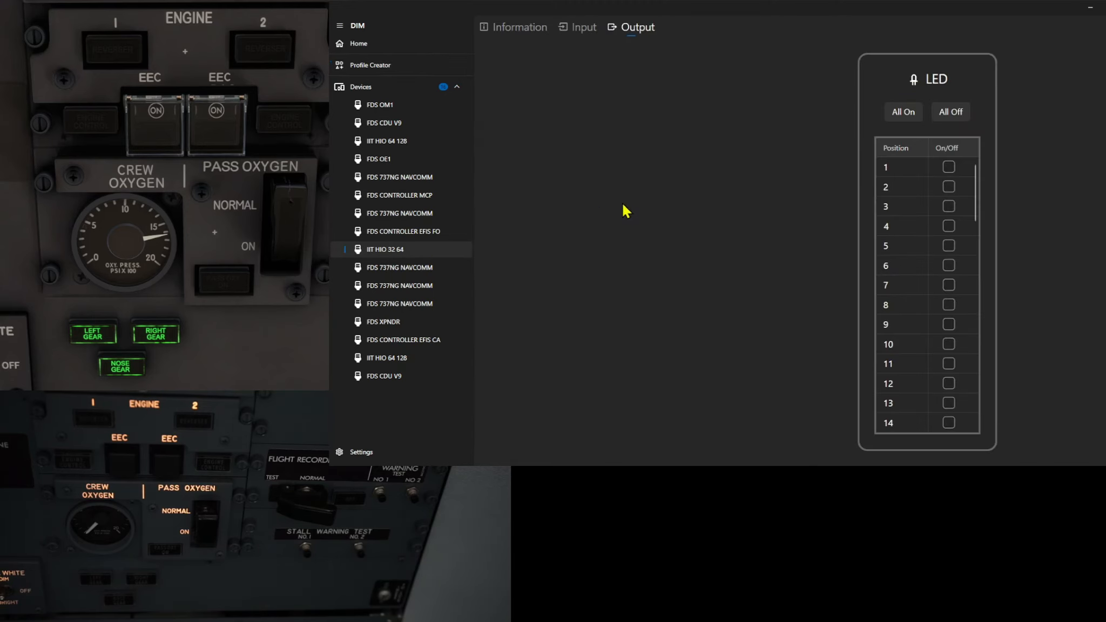
click(949, 187)
click(949, 206)
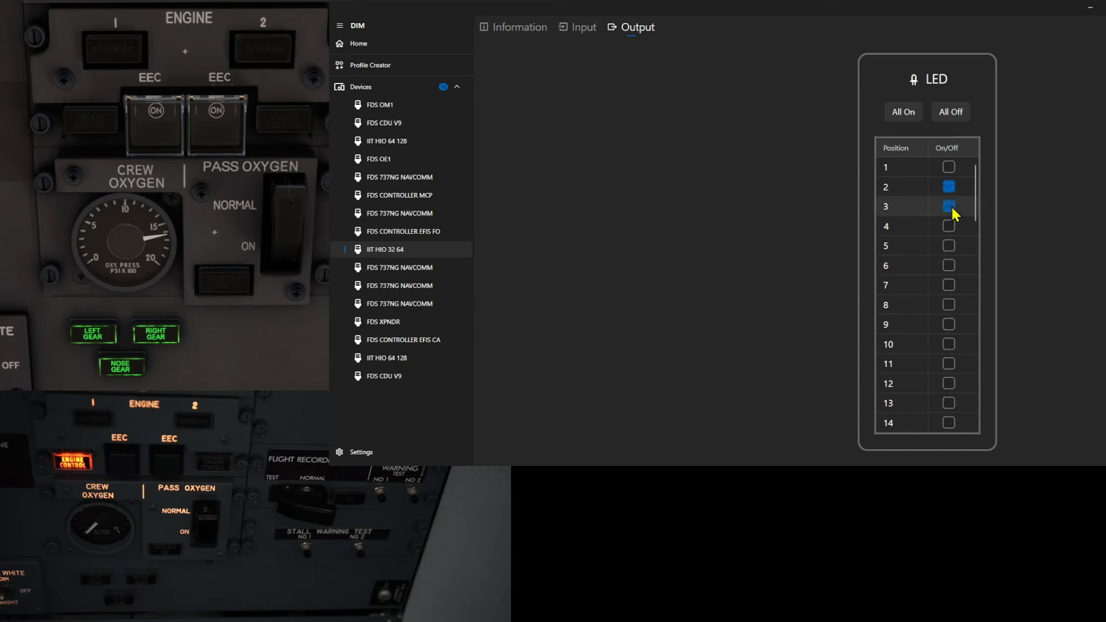
click(949, 228)
click(948, 247)
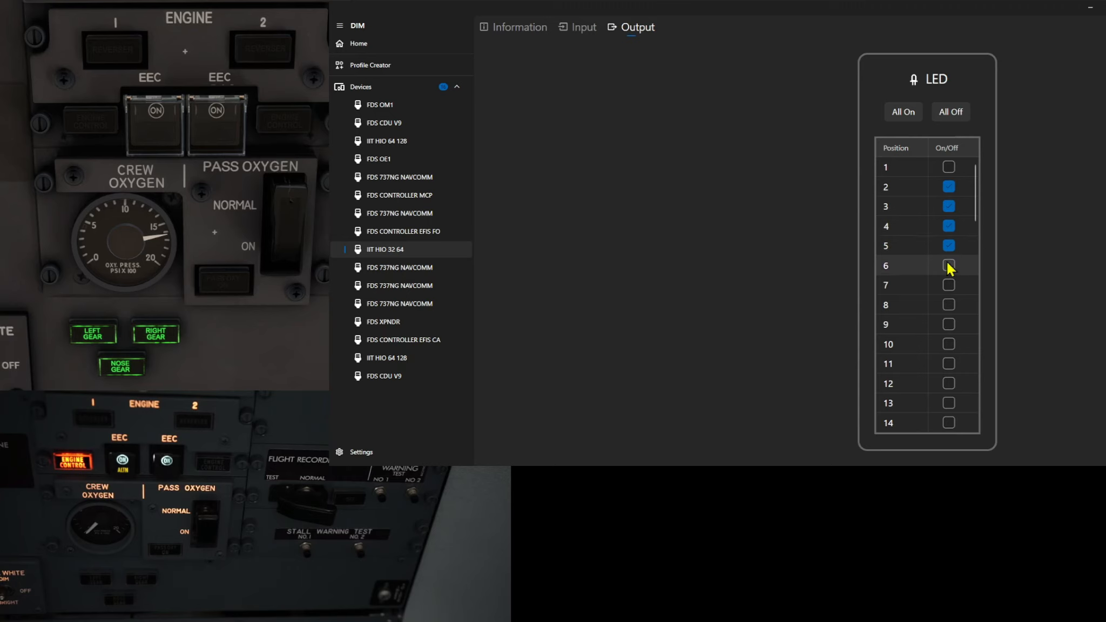
click(948, 266)
click(949, 285)
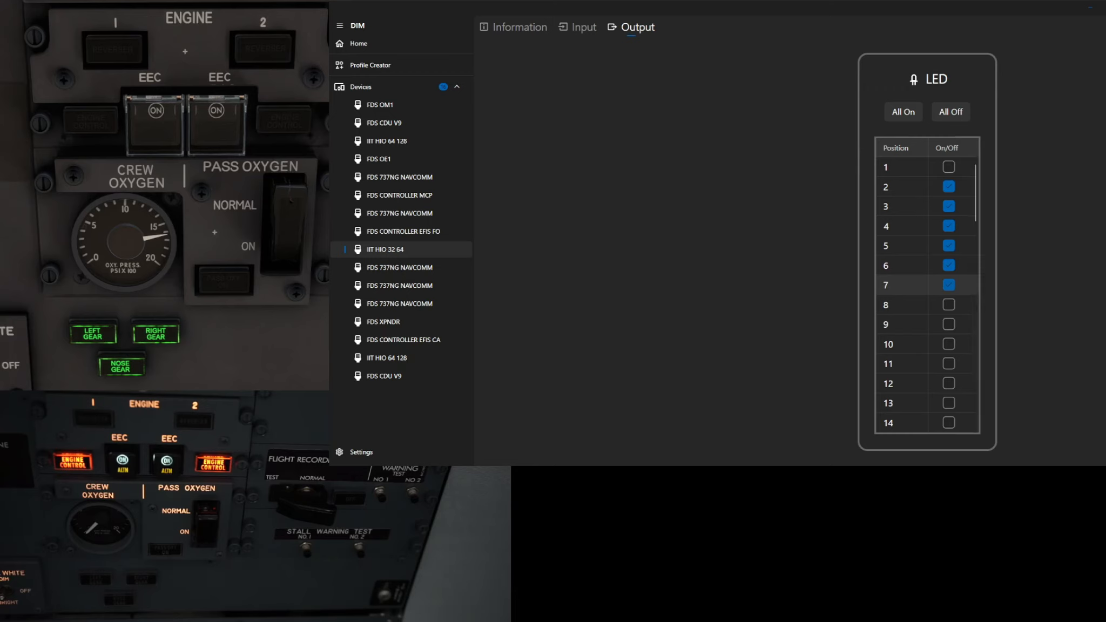
click(954, 113)
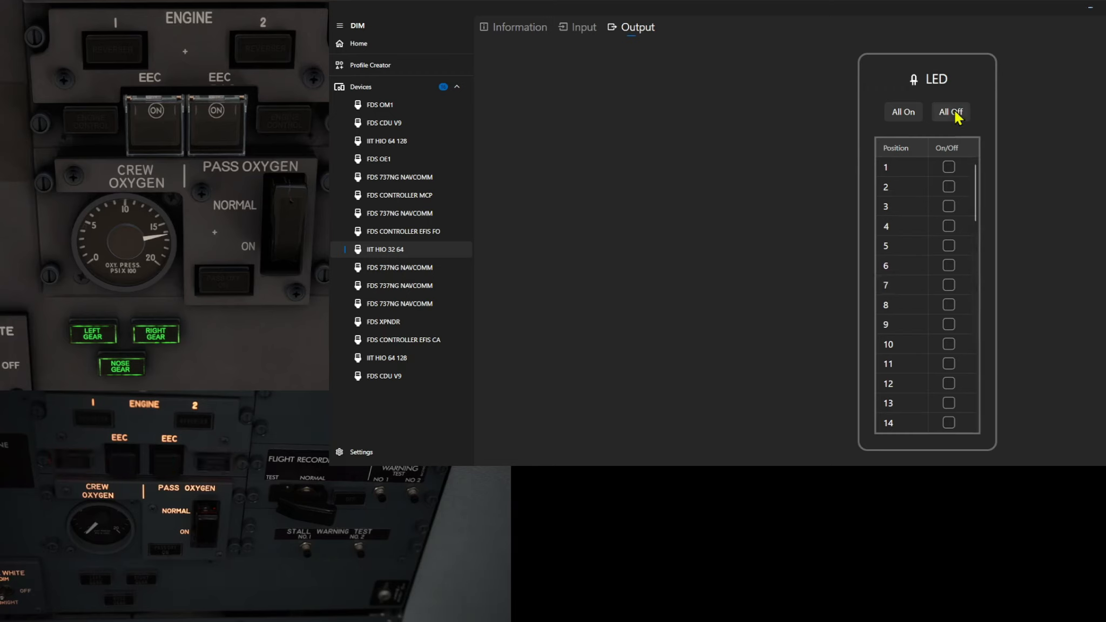
Step: Review the data, modifier and precondition settings of the profile's LED output 2 for ENG_annunENGINE_CONTROL index 0, and accept them
click(358, 64)
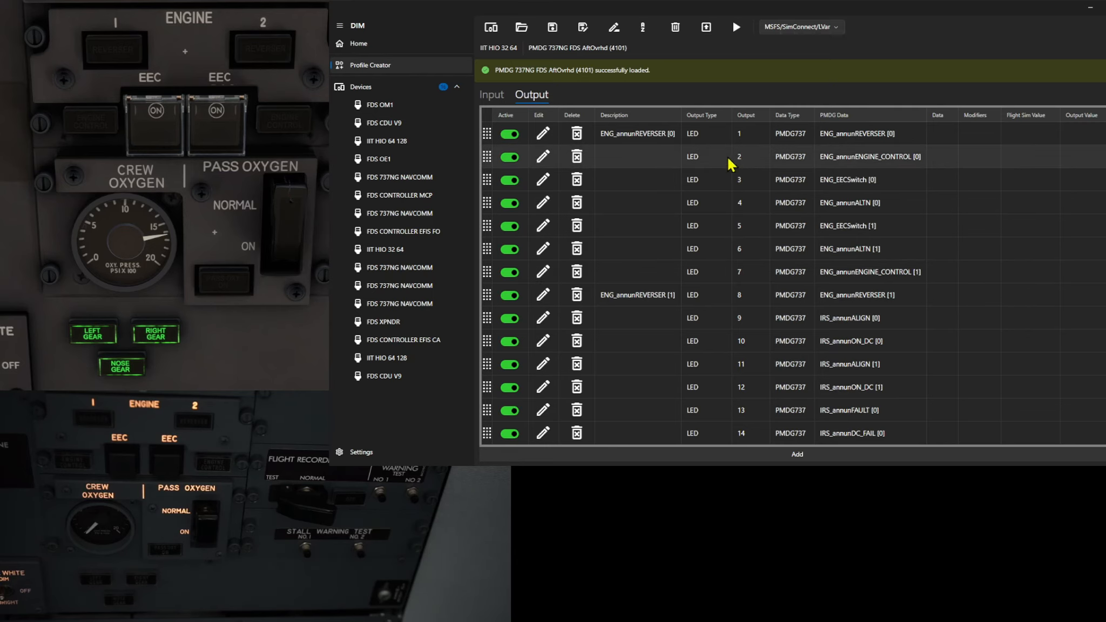
click(543, 158)
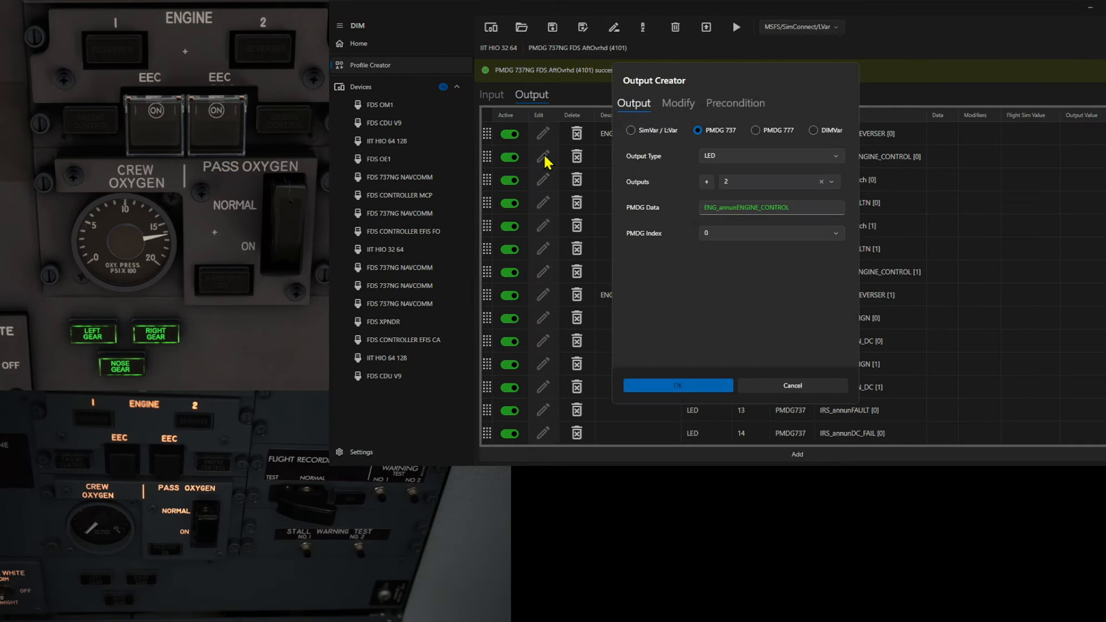
click(679, 103)
click(721, 111)
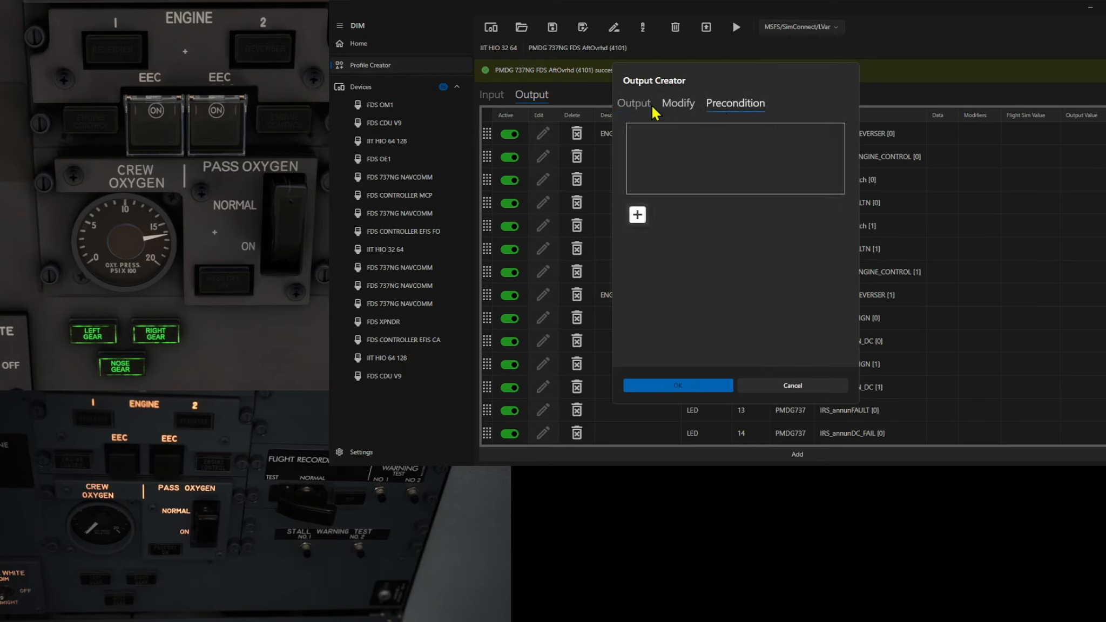
click(636, 108)
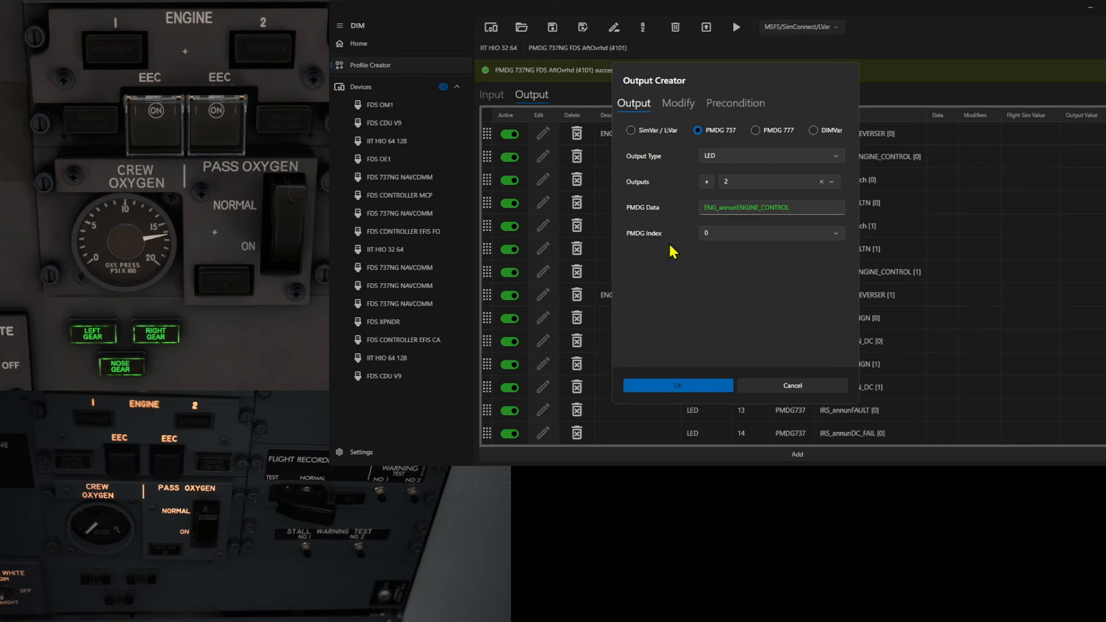
click(681, 386)
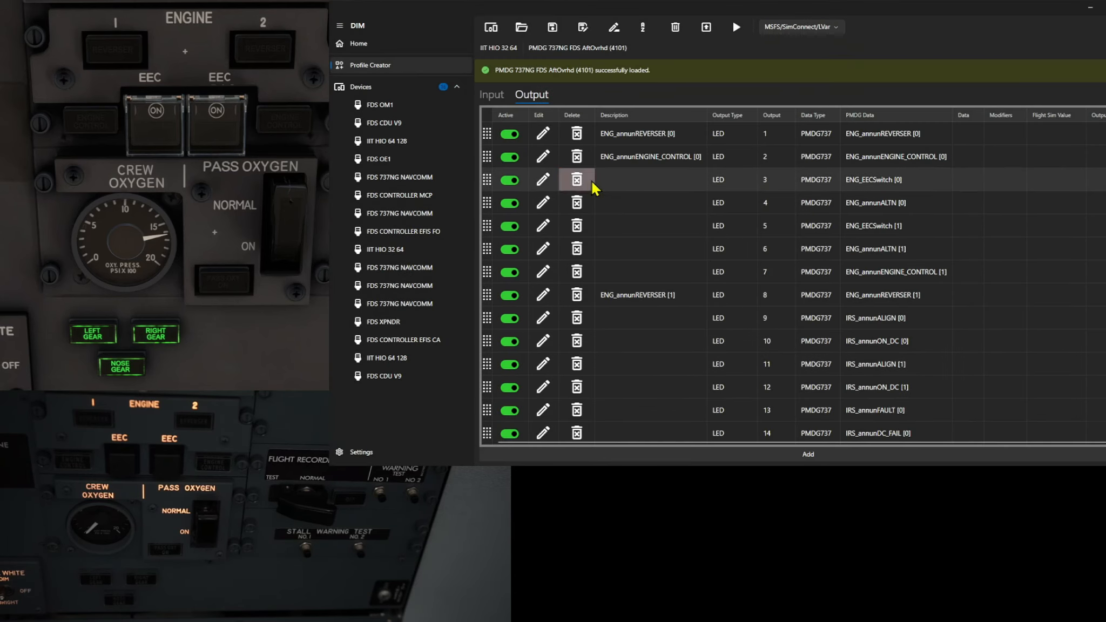
Step: Review the data, modifier and precondition settings of LED output 3 for ENG_EECSwitch index 0, and accept them
click(542, 179)
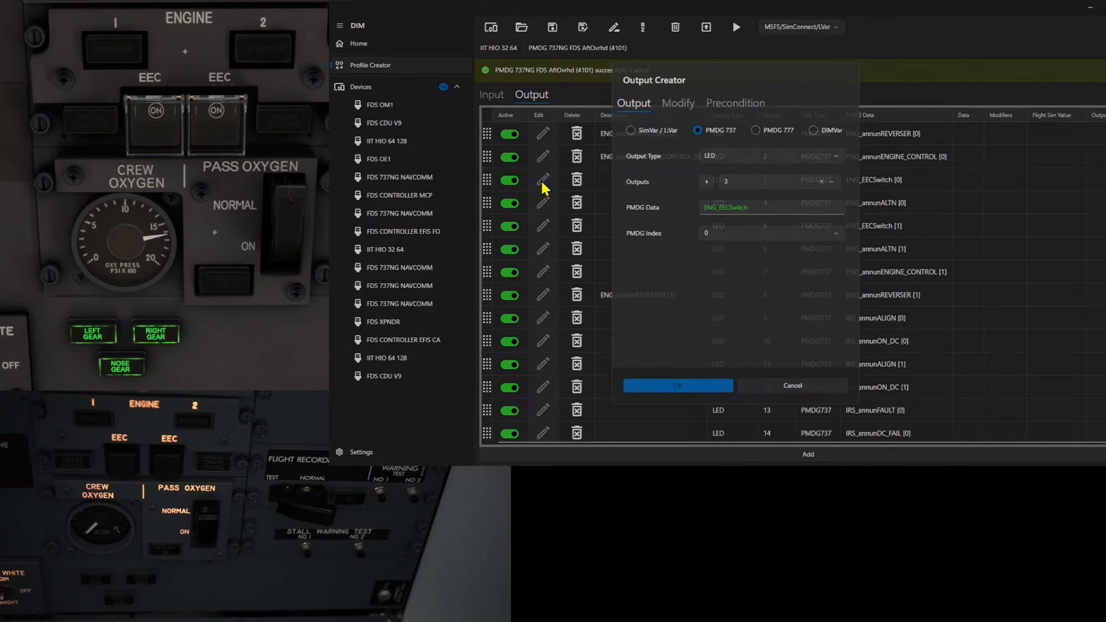
click(678, 103)
click(726, 108)
click(631, 102)
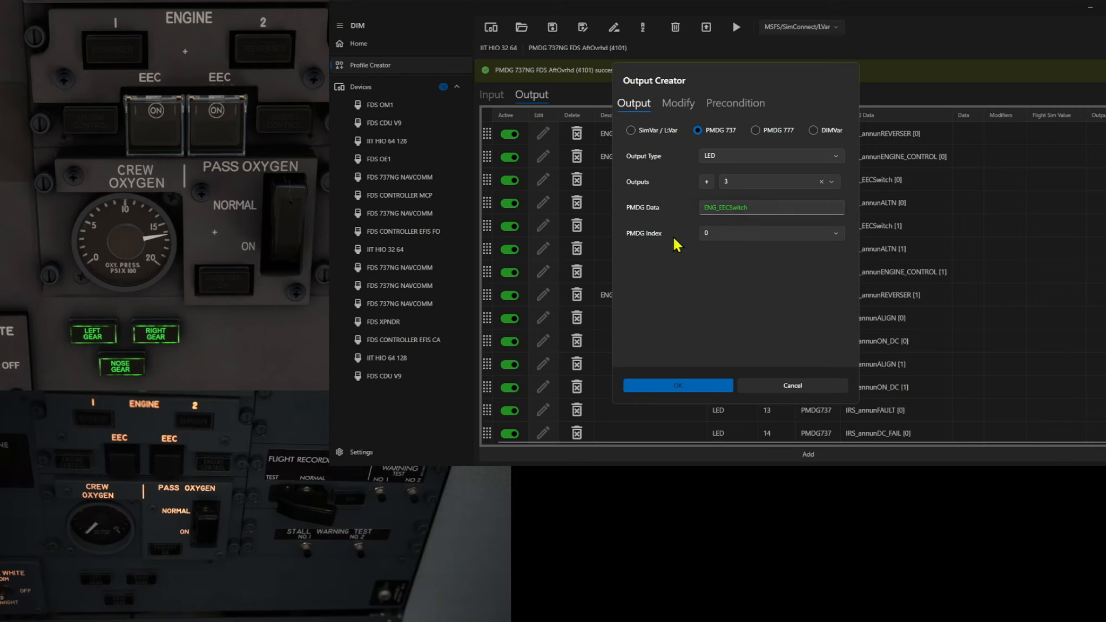
click(669, 383)
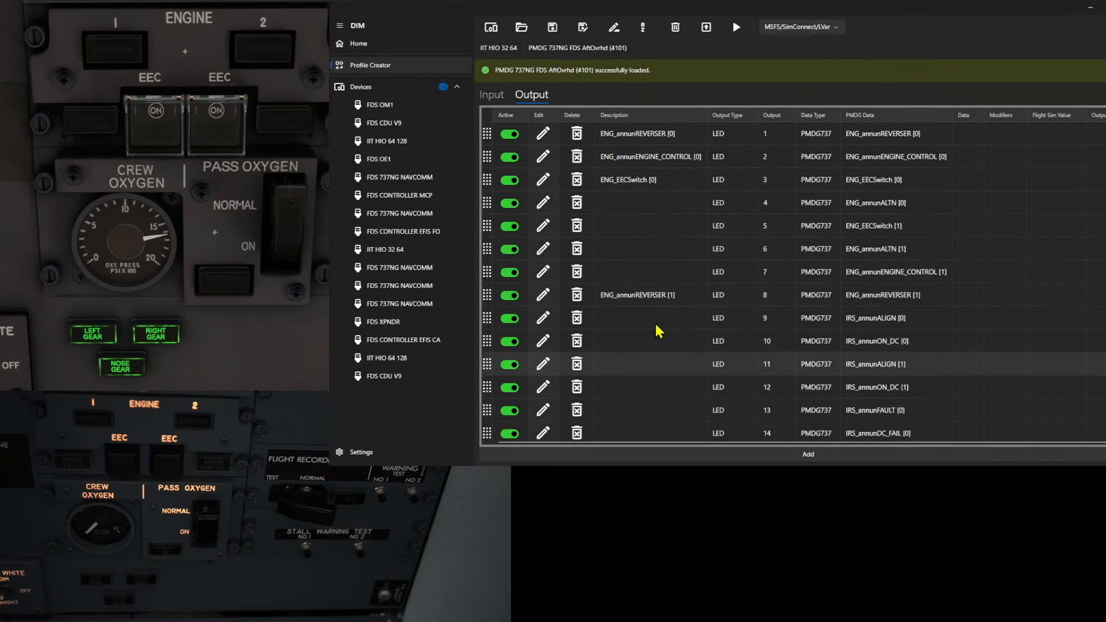
Step: Review the data, modifier and precondition settings of LED output 4 for ENG_annunALTN index 0, and accept them
click(544, 203)
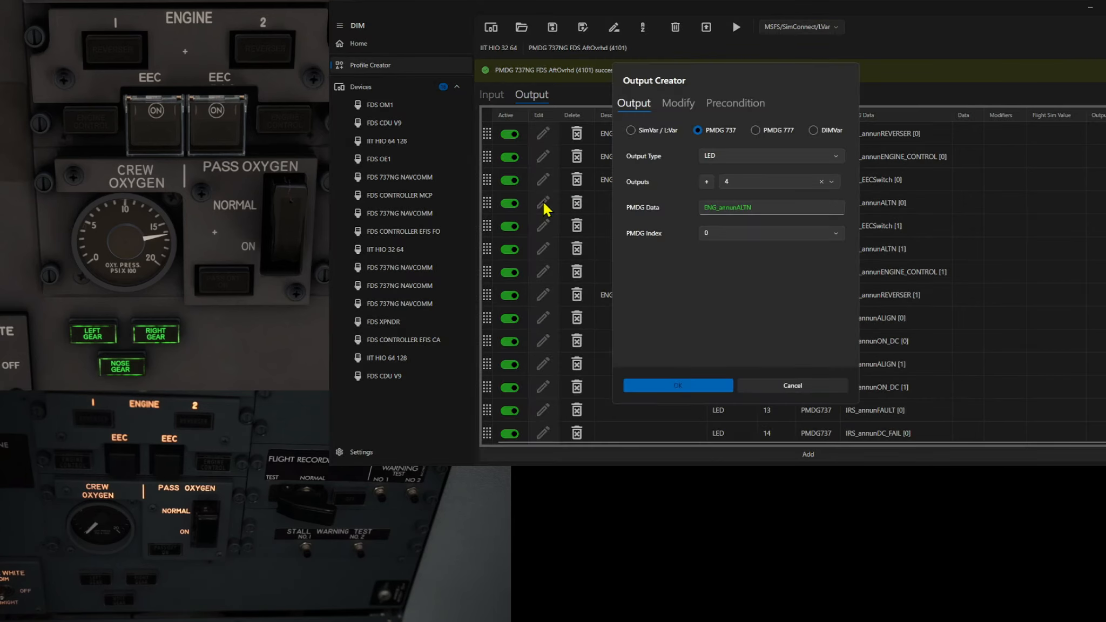
click(677, 105)
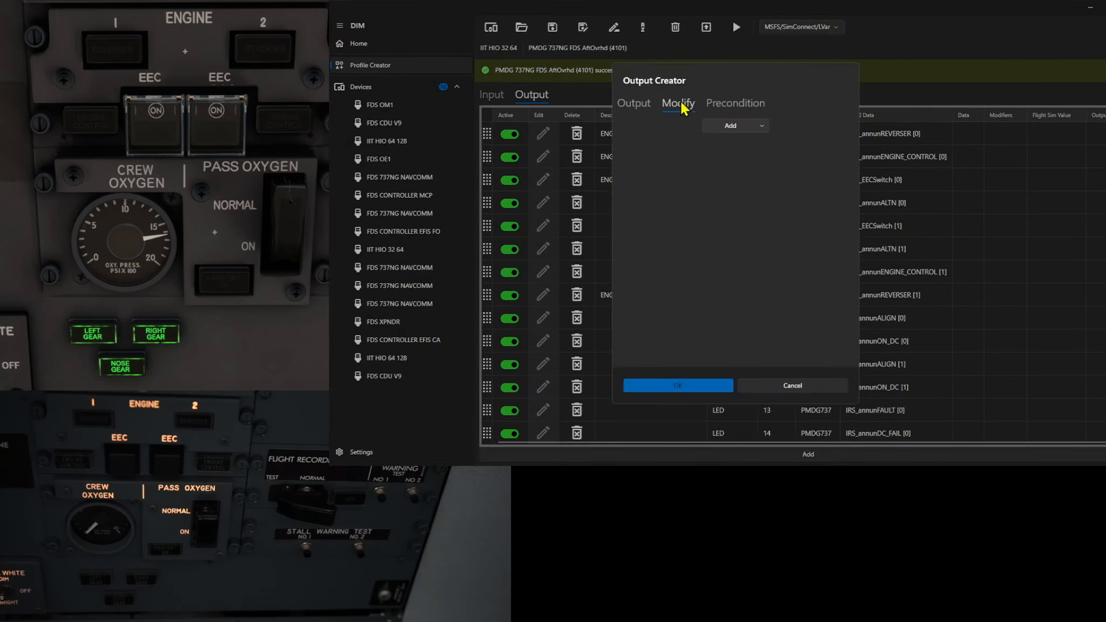
click(735, 104)
click(631, 105)
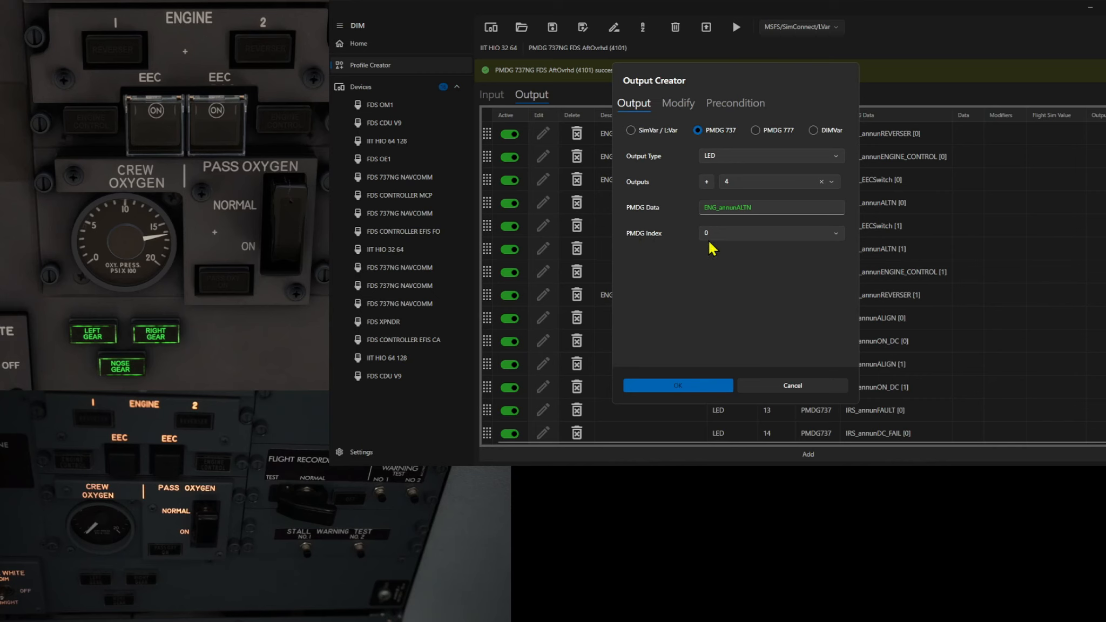
click(668, 386)
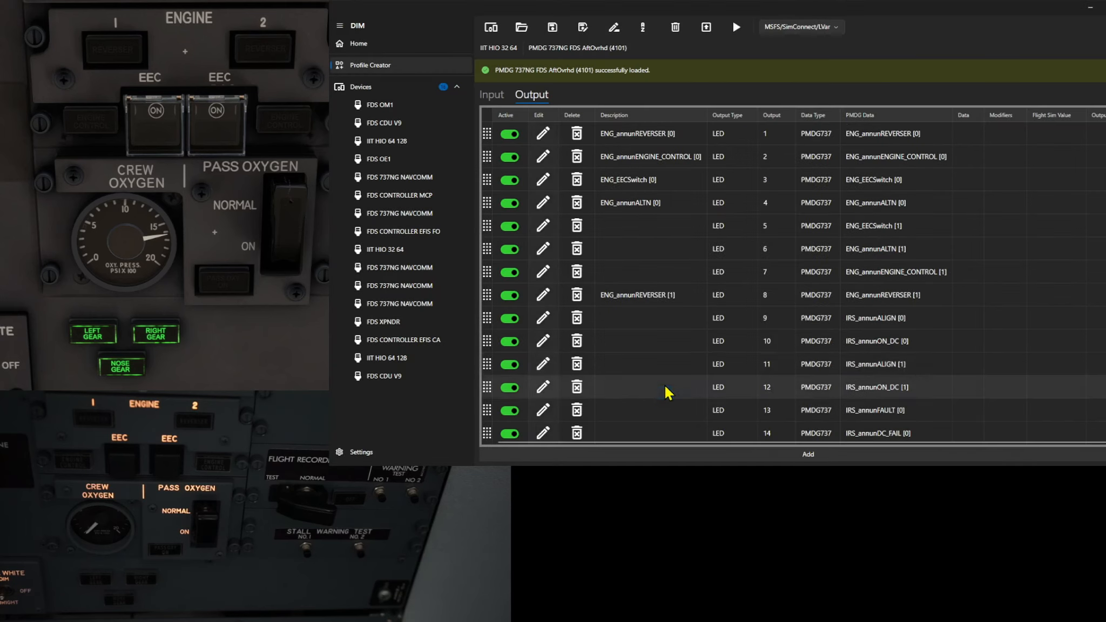
Step: Review the data, modifier and precondition settings of LED output 5 for ENG_EECSwitch index 1, and accept them
click(544, 225)
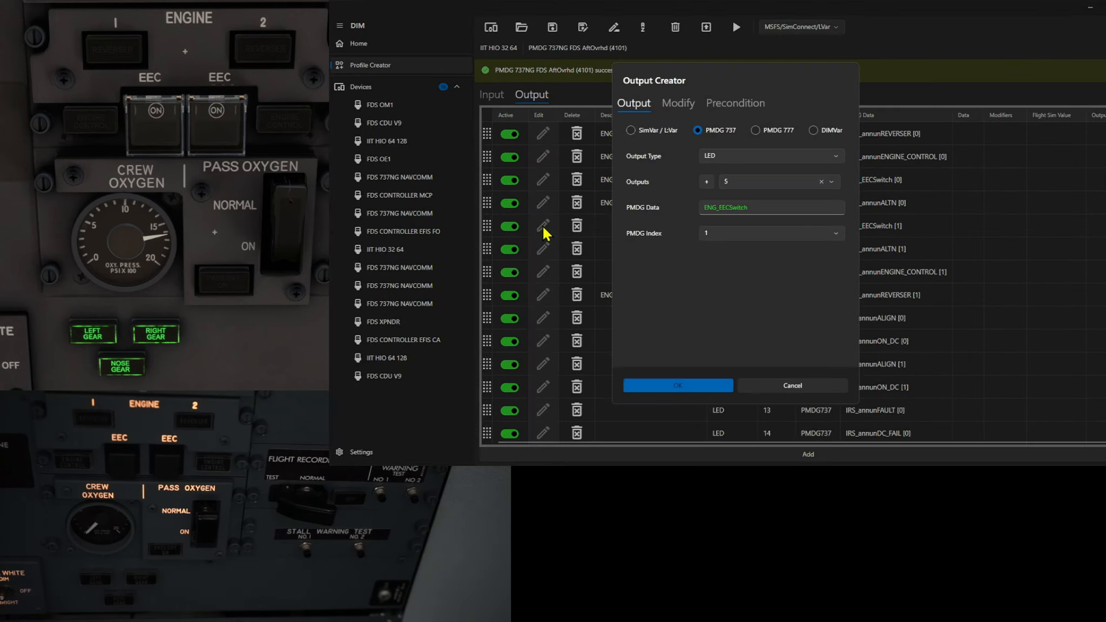
click(678, 103)
click(726, 103)
click(648, 104)
click(670, 385)
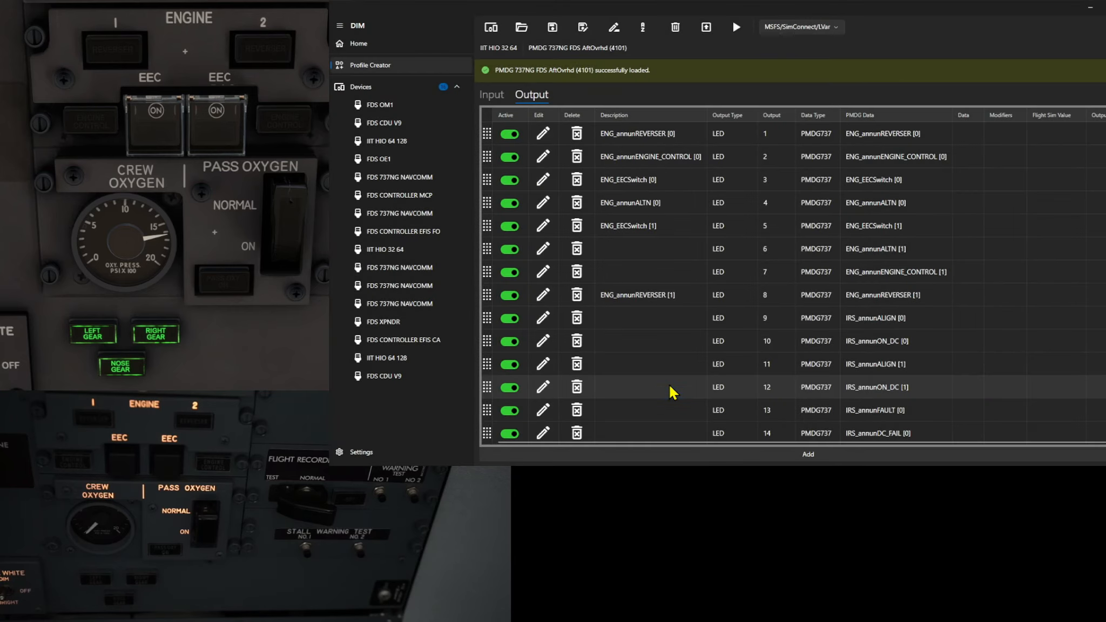
Step: Review the data, modifier and precondition settings of LED output 6 for ENG_annunALTN index 1, and accept them
click(543, 248)
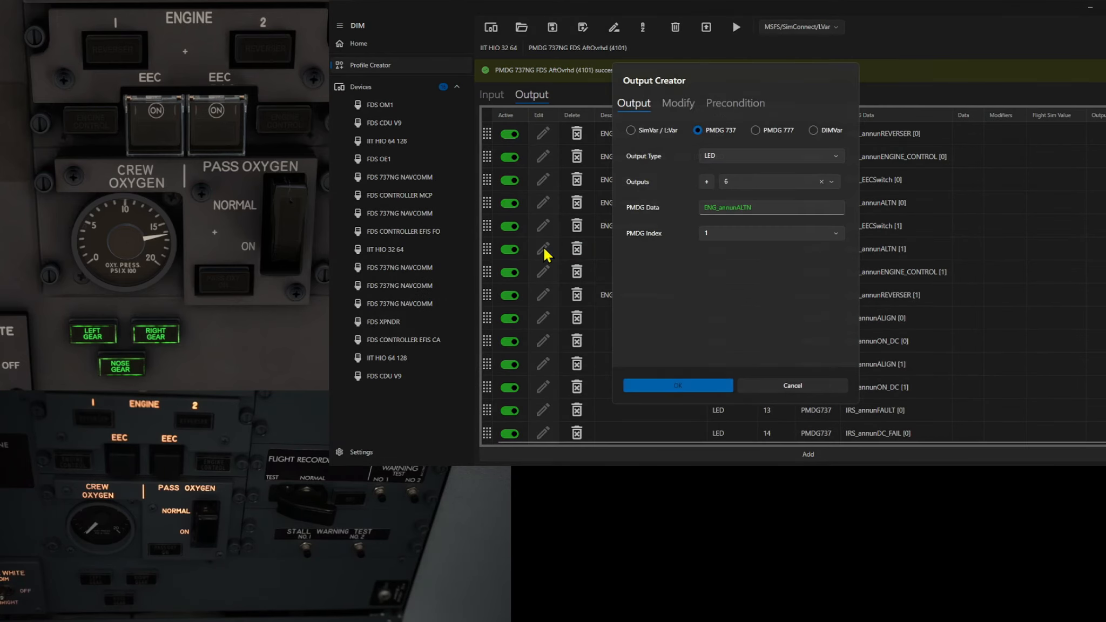
click(679, 104)
click(736, 103)
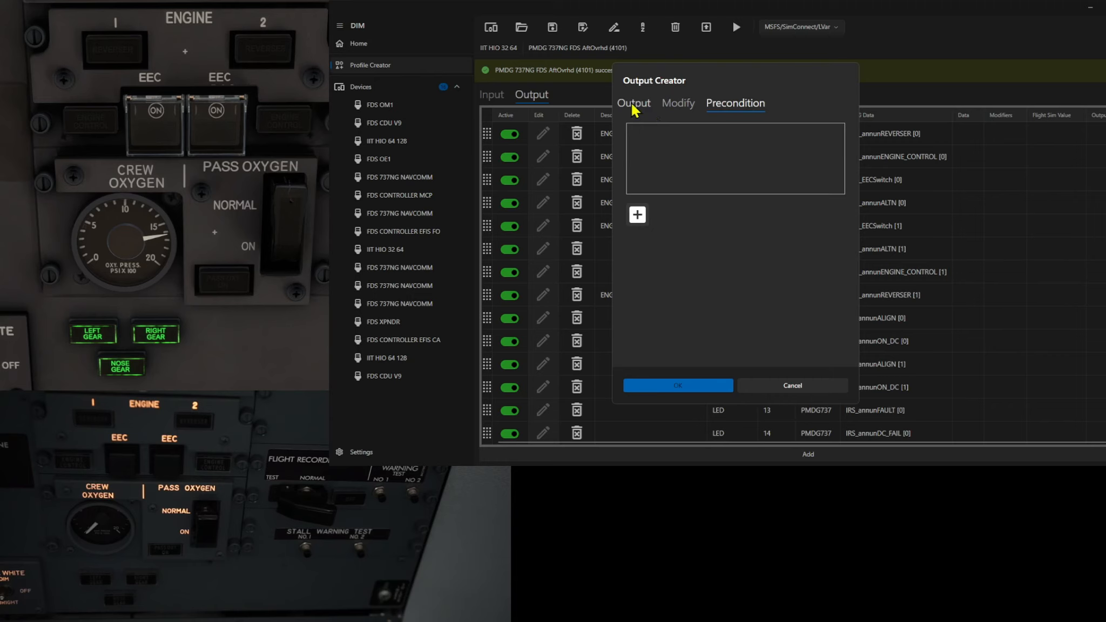
click(634, 104)
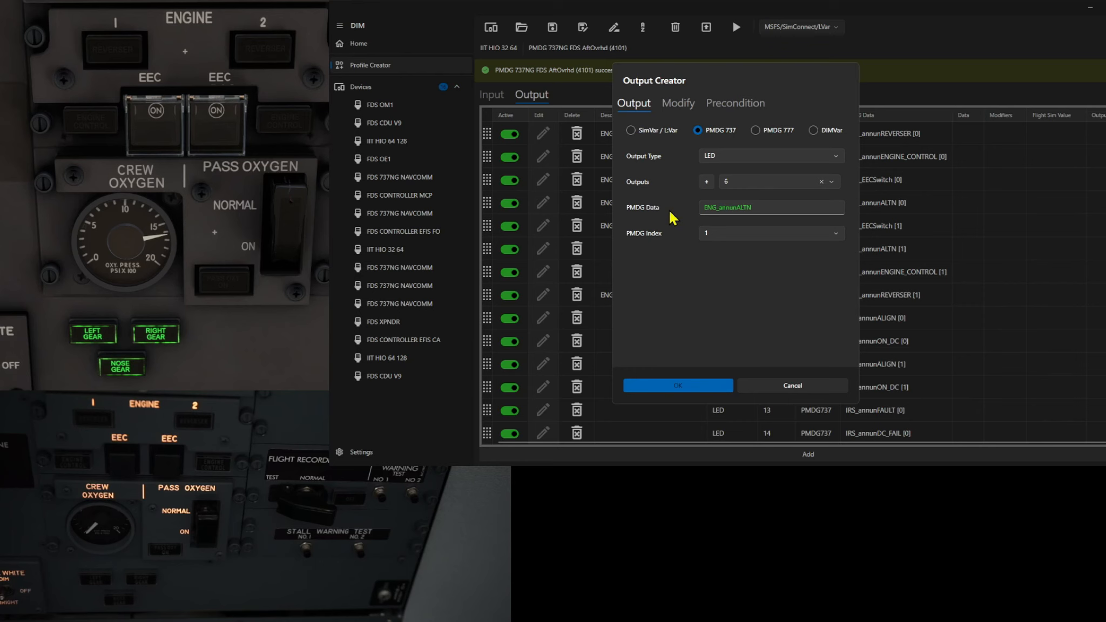
click(671, 383)
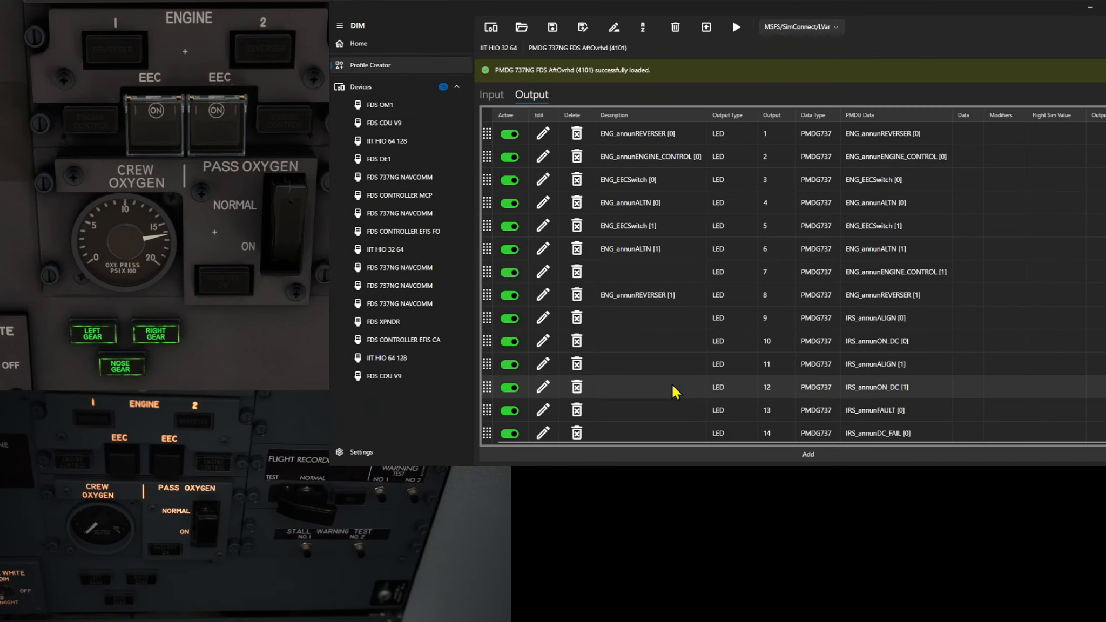
Step: Review the data, modifier and precondition settings of LED output 7 for ENG_annunENGINE_CONTROL index 1, and accept them
click(542, 271)
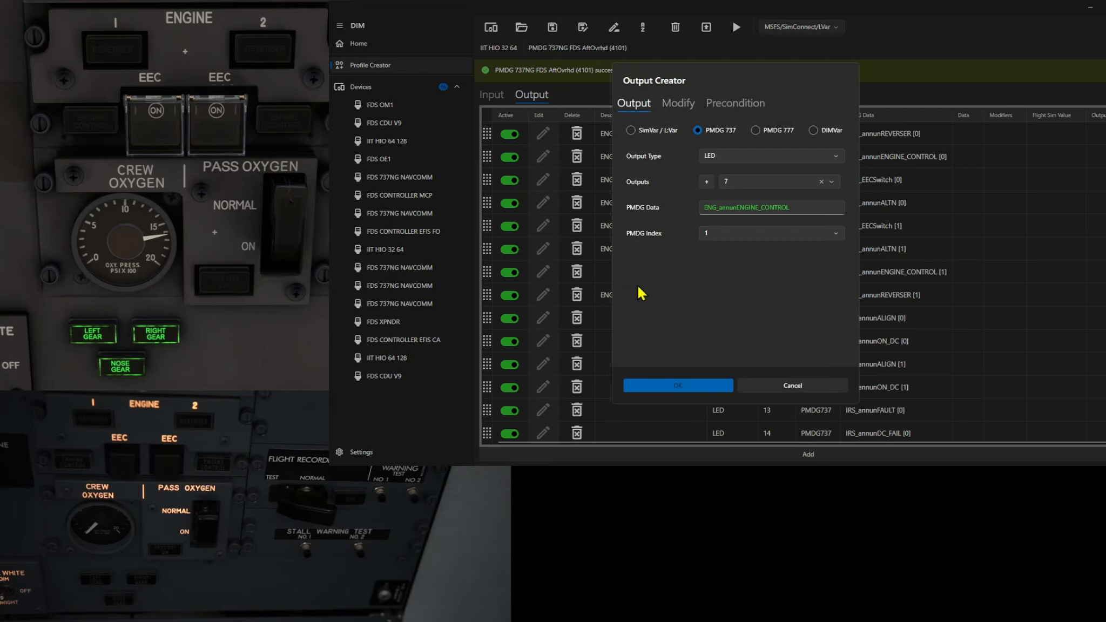
click(695, 105)
click(729, 108)
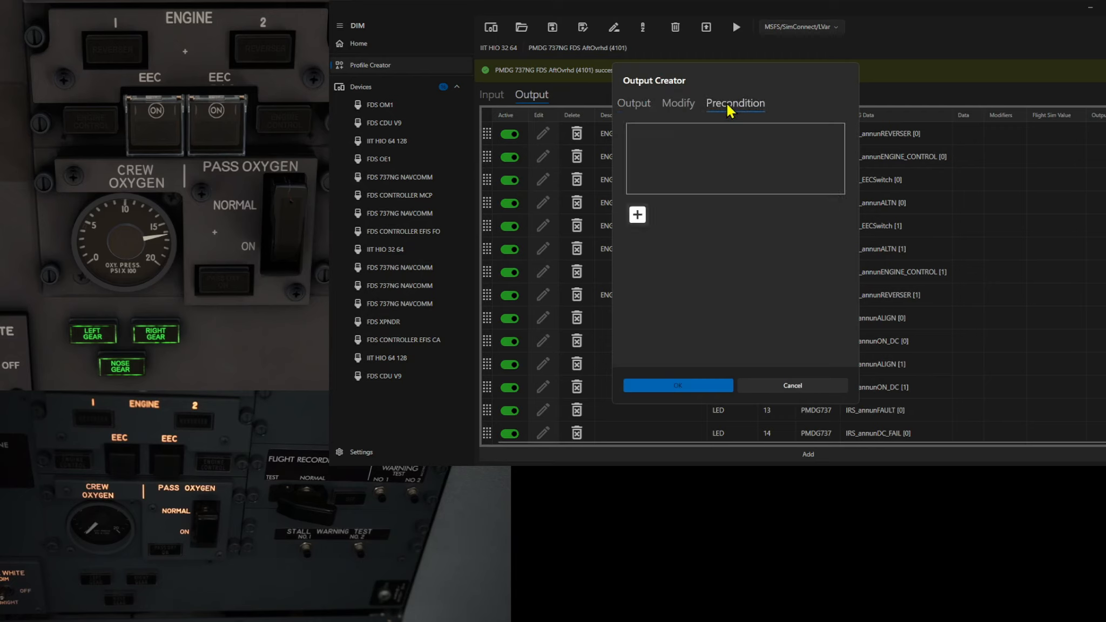
click(630, 104)
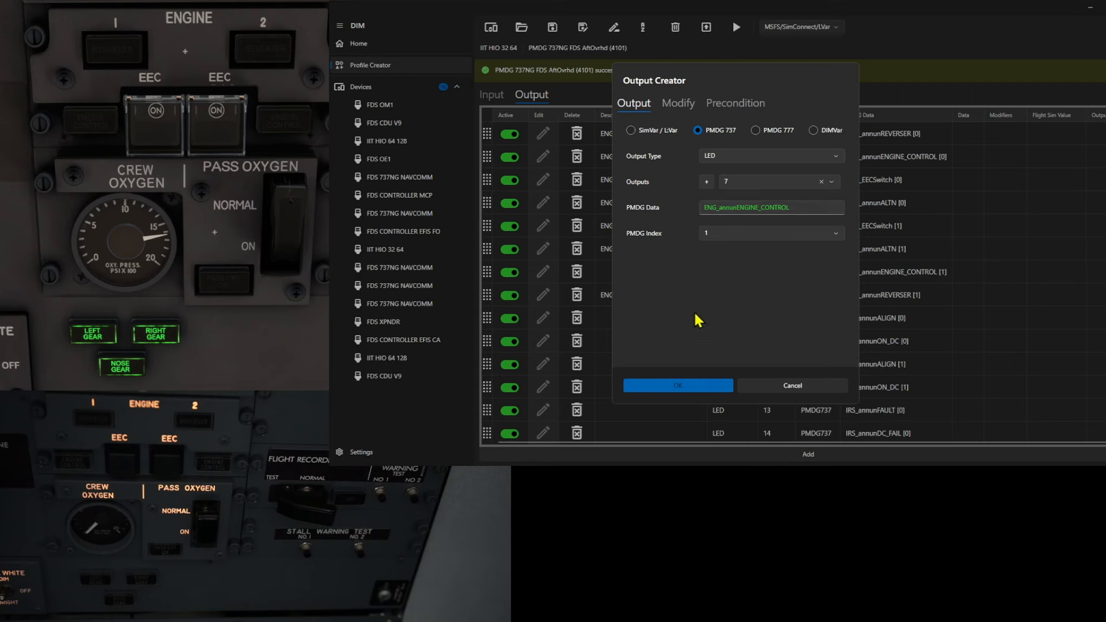
click(680, 385)
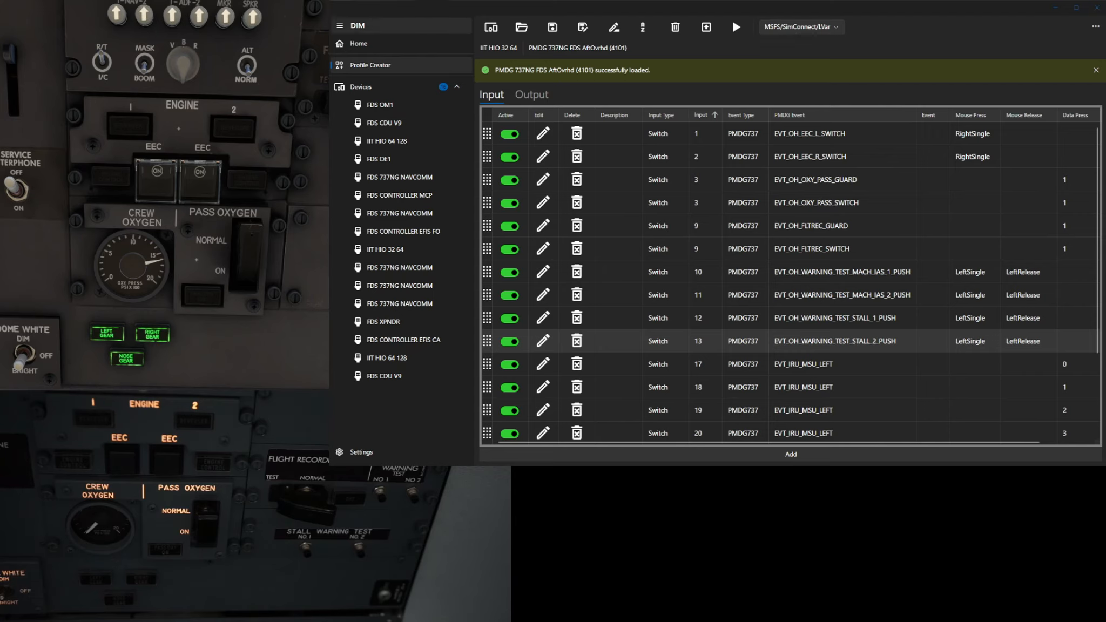
Step: Test LED output 42 on the IIT HIO 32 64 device by switching it on and off again
click(386, 249)
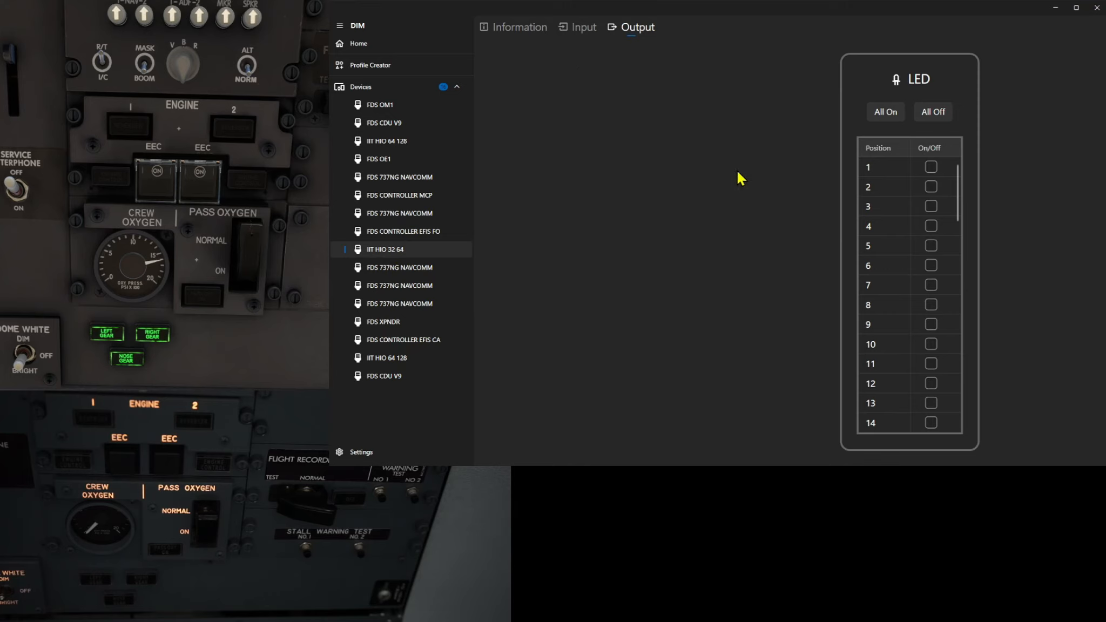
scroll(956, 400, down, 10)
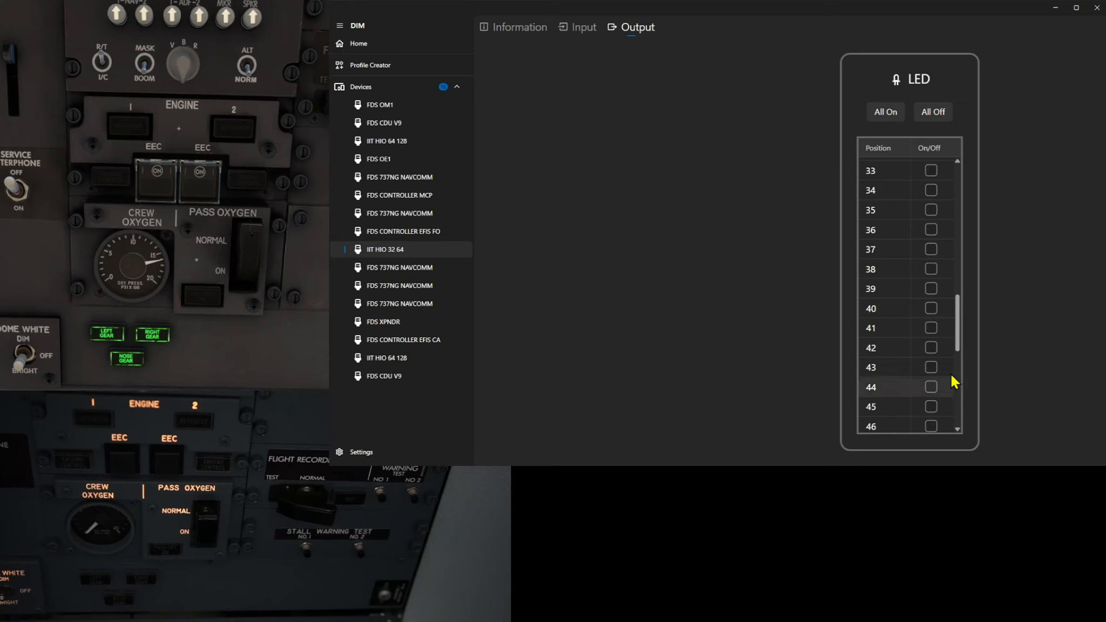
click(932, 349)
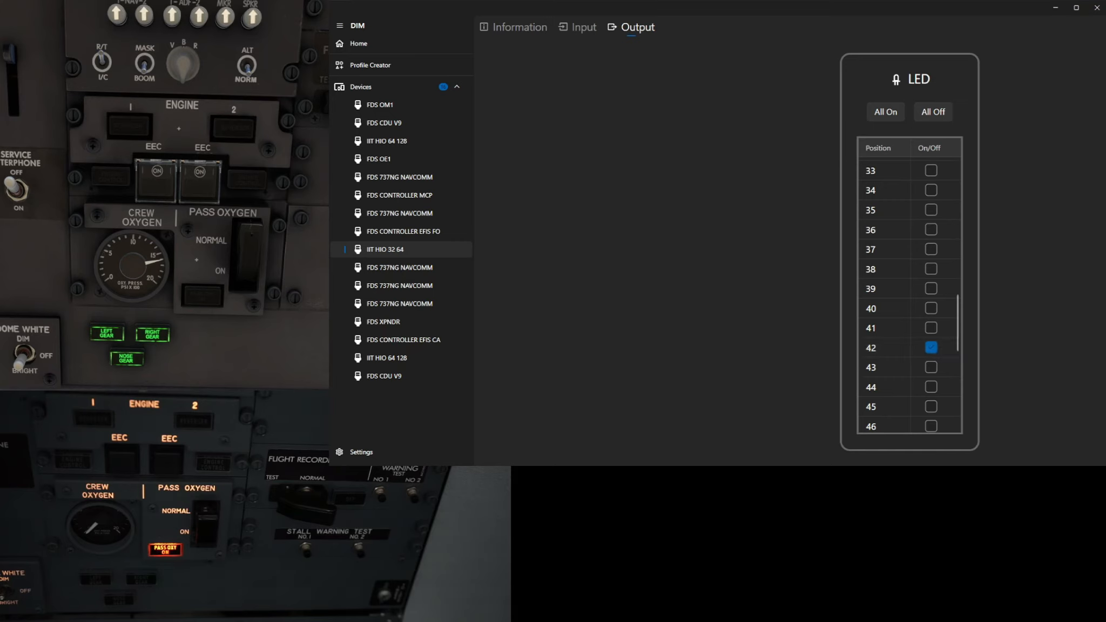
click(930, 347)
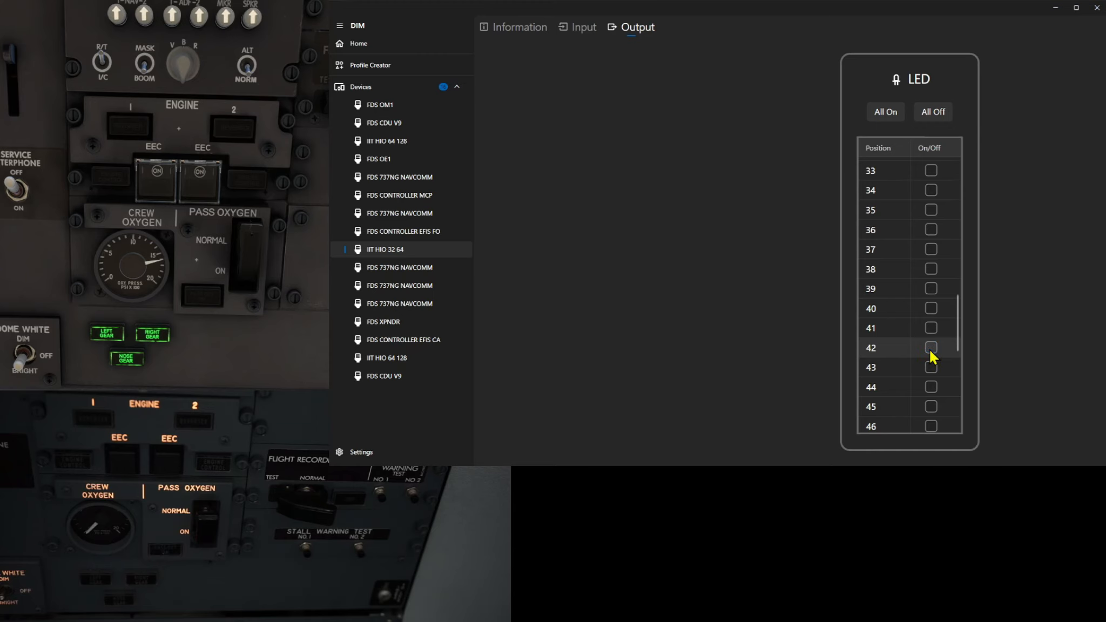
Step: Review the data, modifier and precondition settings of LED output 42 for OXY_annunPASS_OXY_ON in the profile, and accept them
click(384, 67)
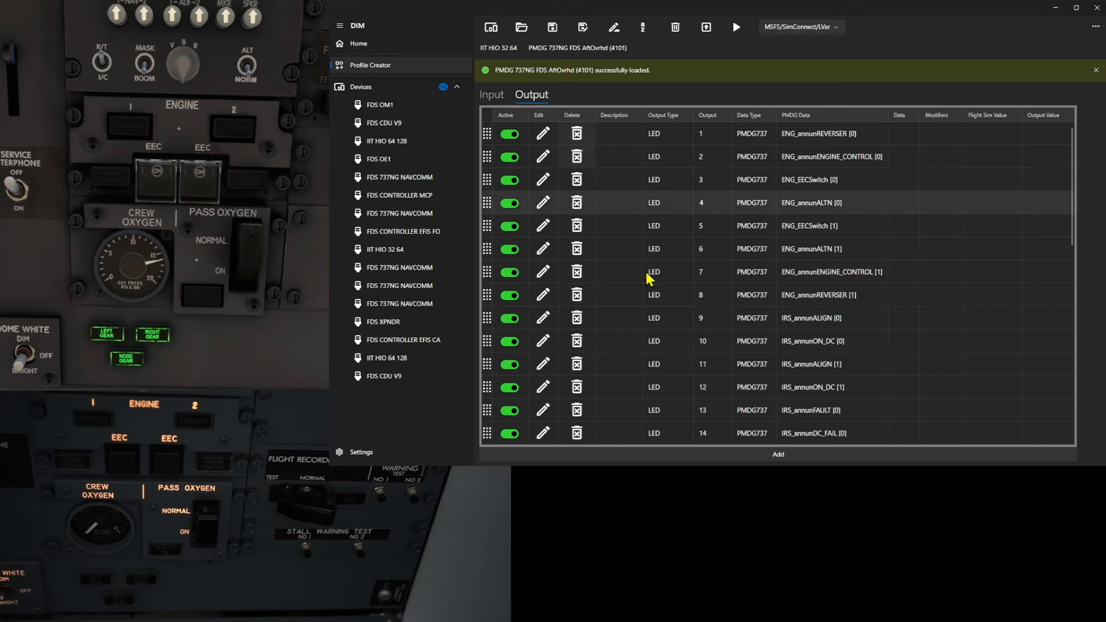
scroll(702, 289, down, 2)
scroll(707, 286, down, 10)
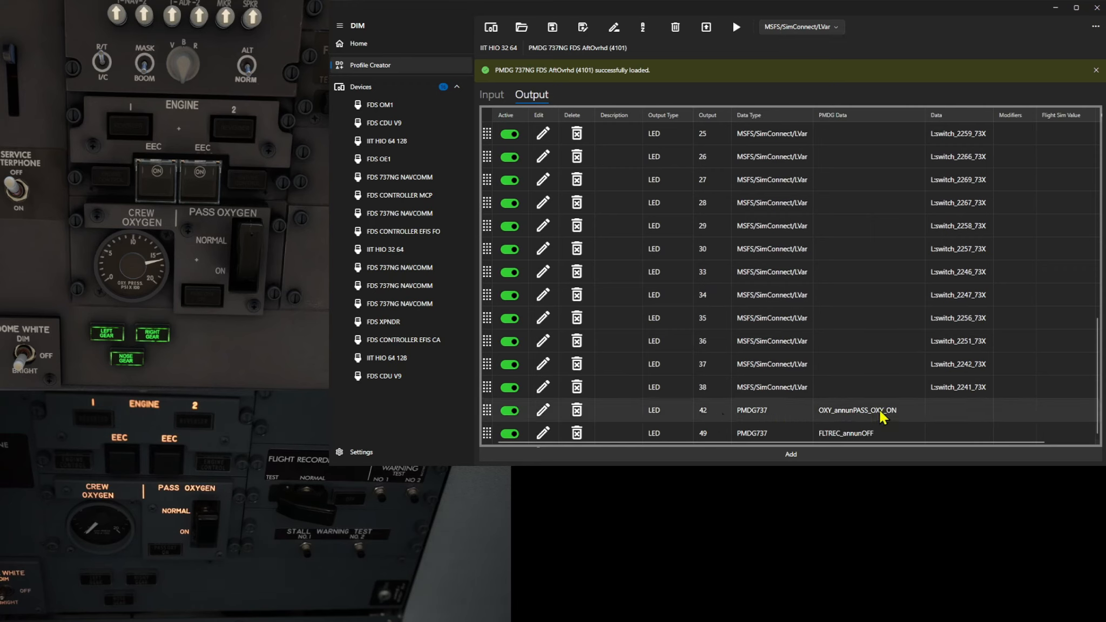
click(543, 409)
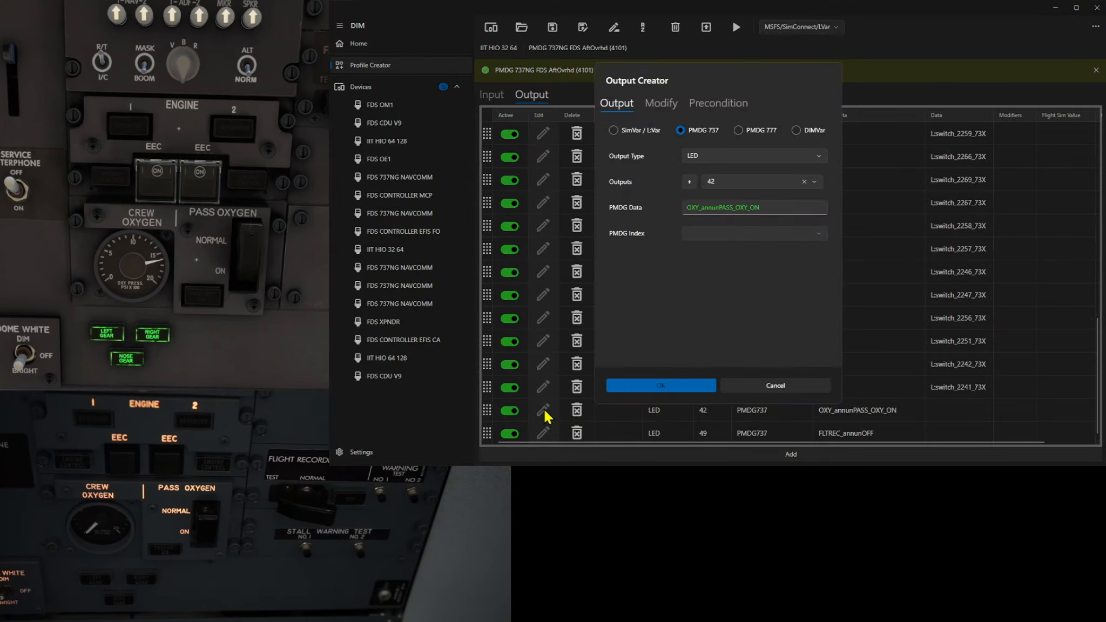
click(659, 103)
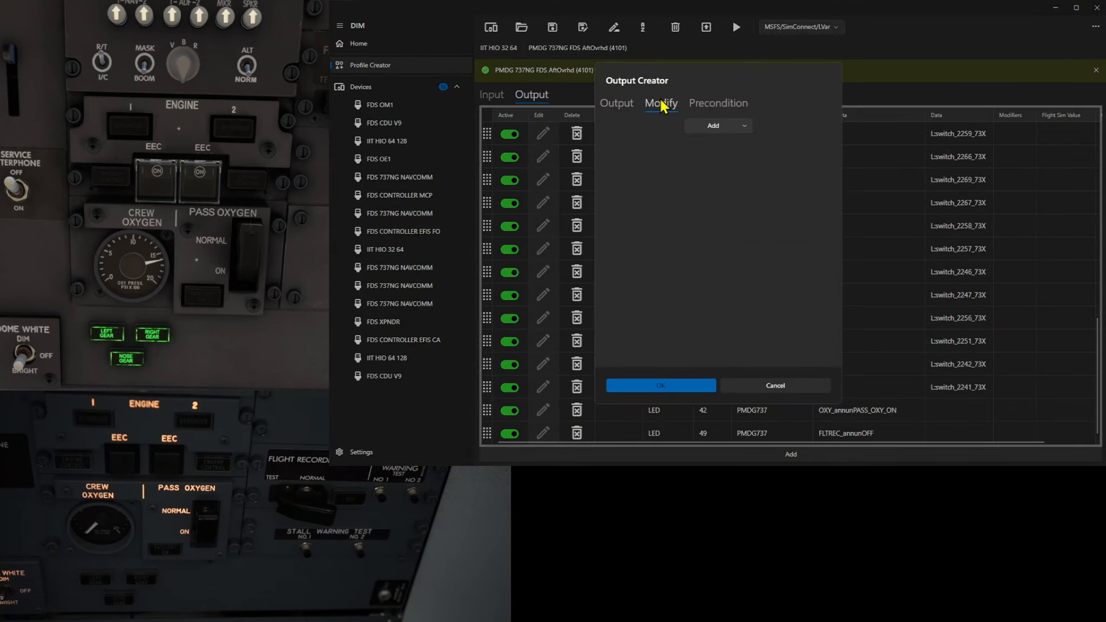
click(708, 106)
click(622, 104)
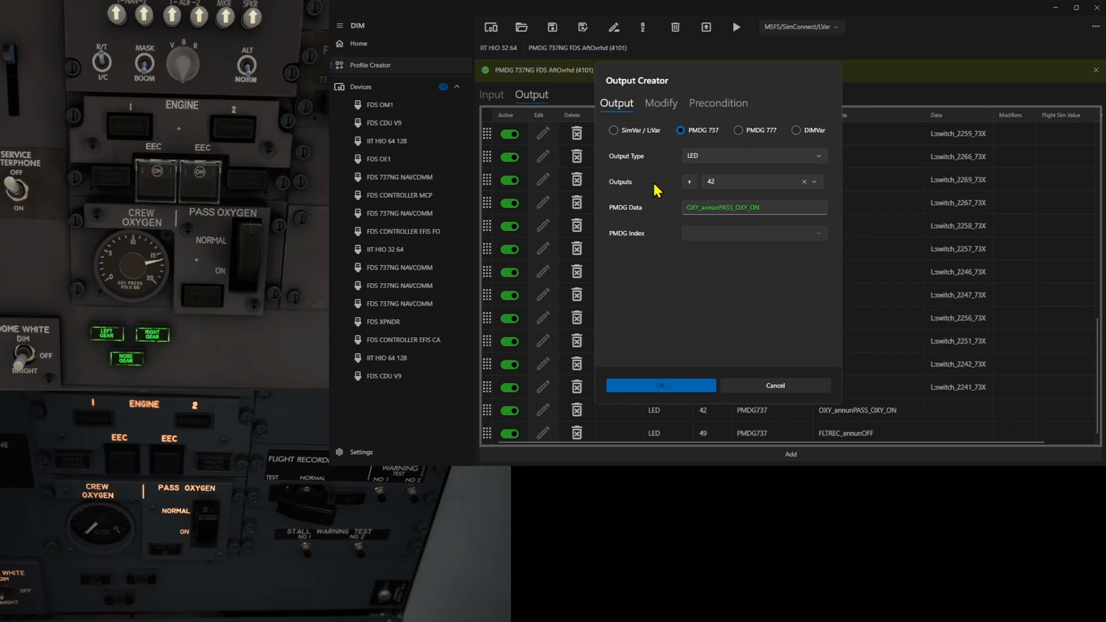
mouse_move(727, 181)
click(654, 385)
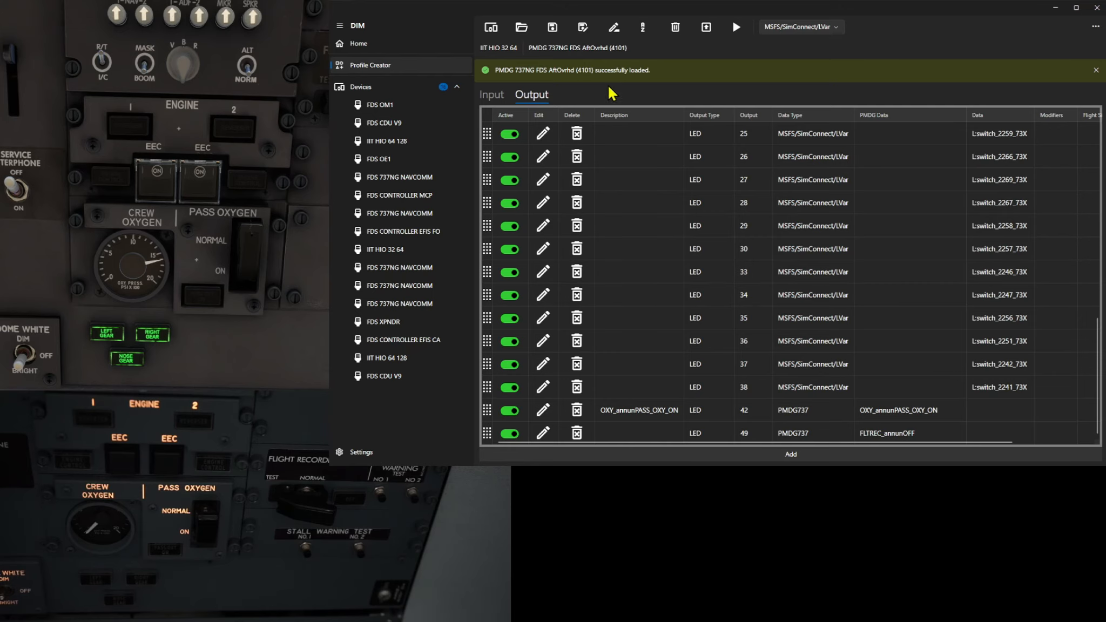
Step: Check the passenger oxygen switch's input on the IIT HIO 32 64 device, and sort the profile's inputs by input number
click(382, 250)
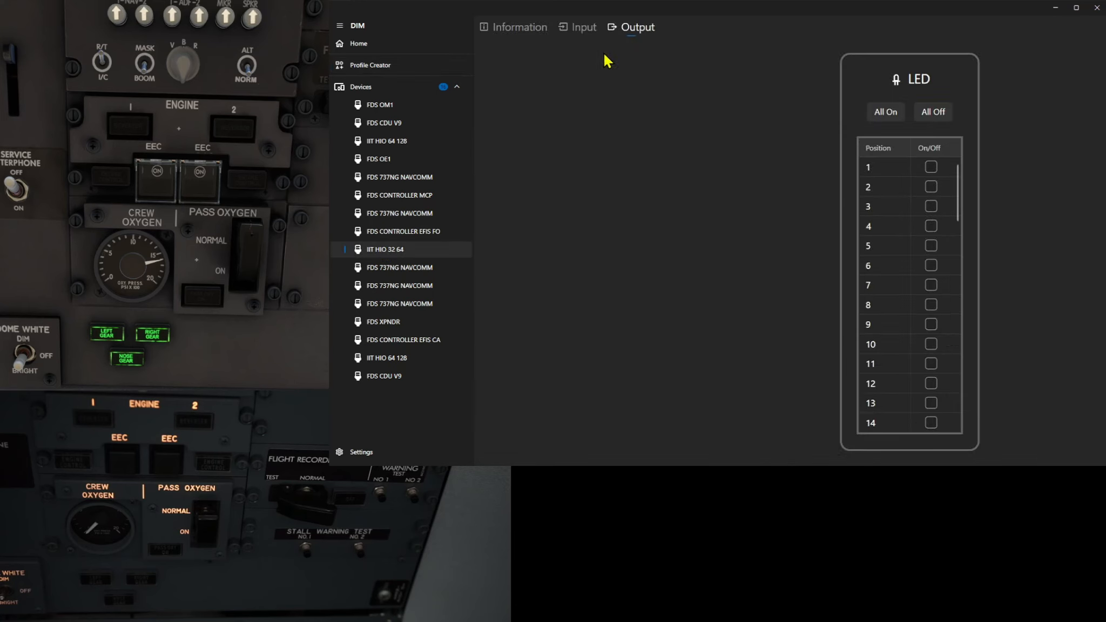
click(584, 29)
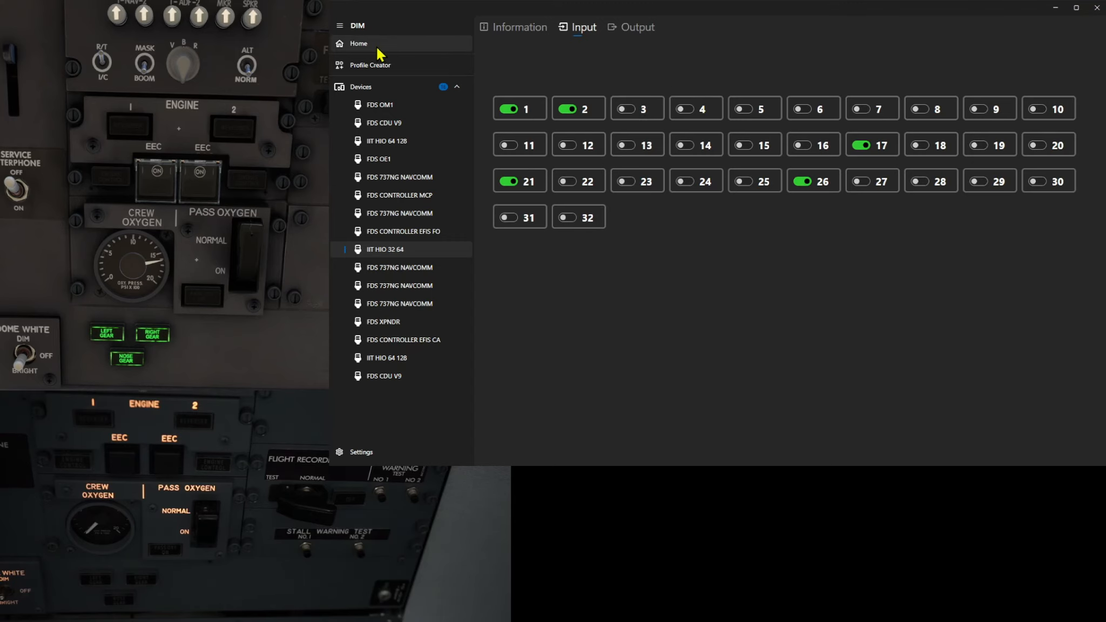
click(380, 66)
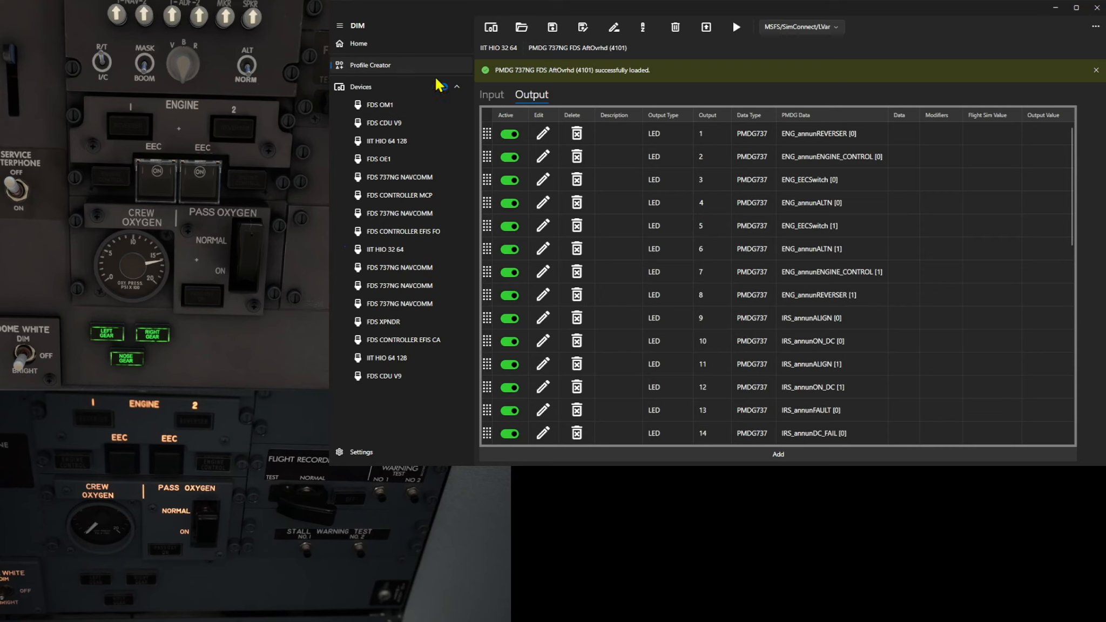
click(492, 96)
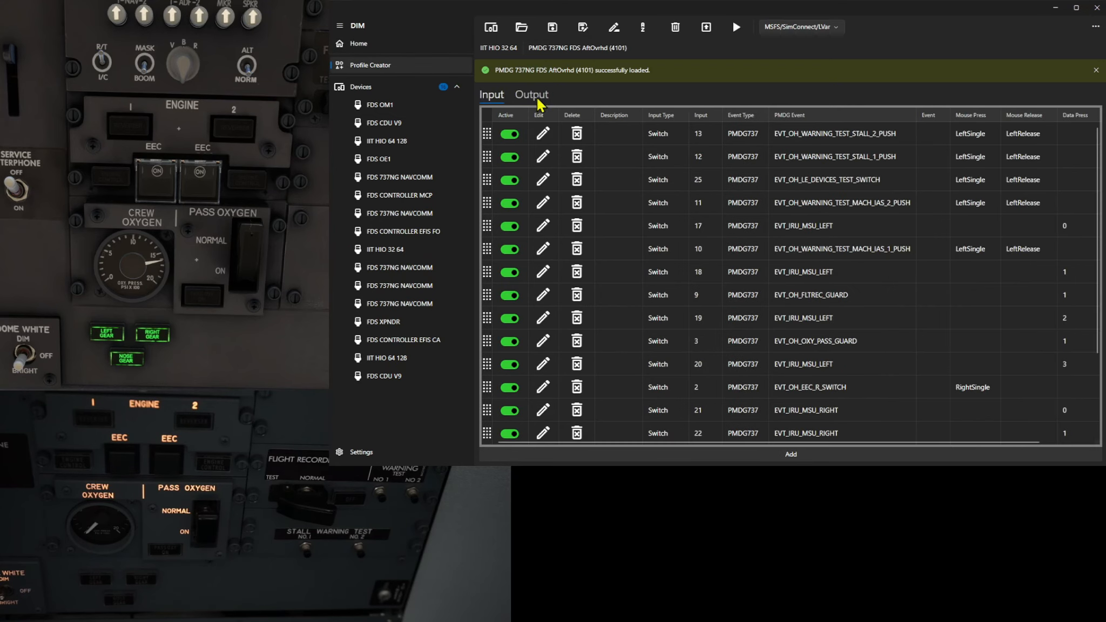
click(701, 115)
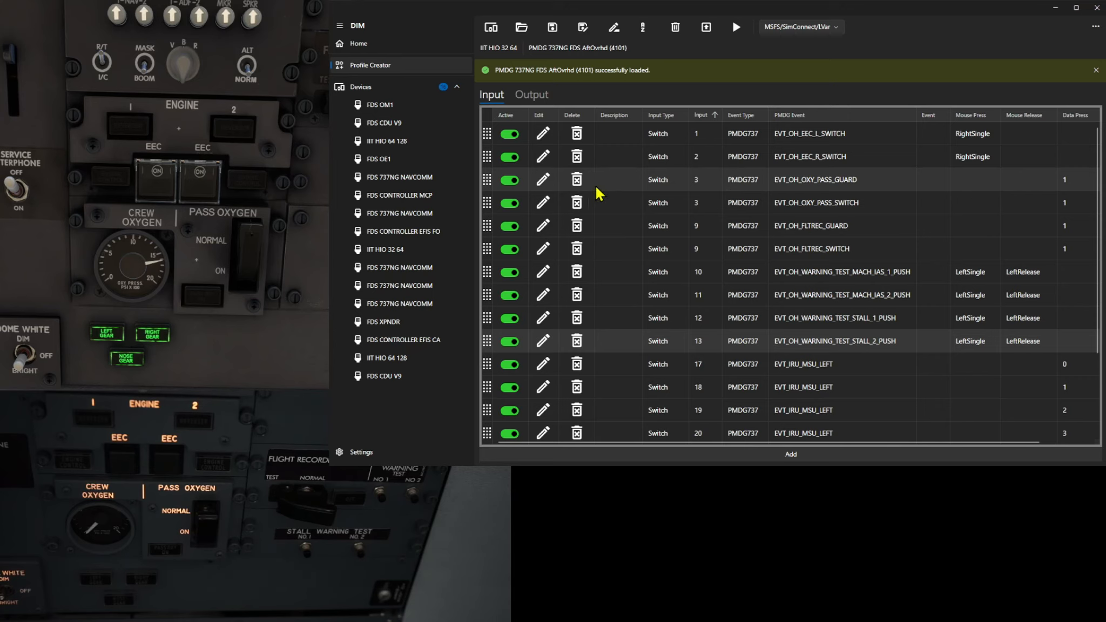
Step: Review the event data and precondition settings of switch input 3 for EVT_OH_OXY_PASS_GUARD, and accept them
click(543, 179)
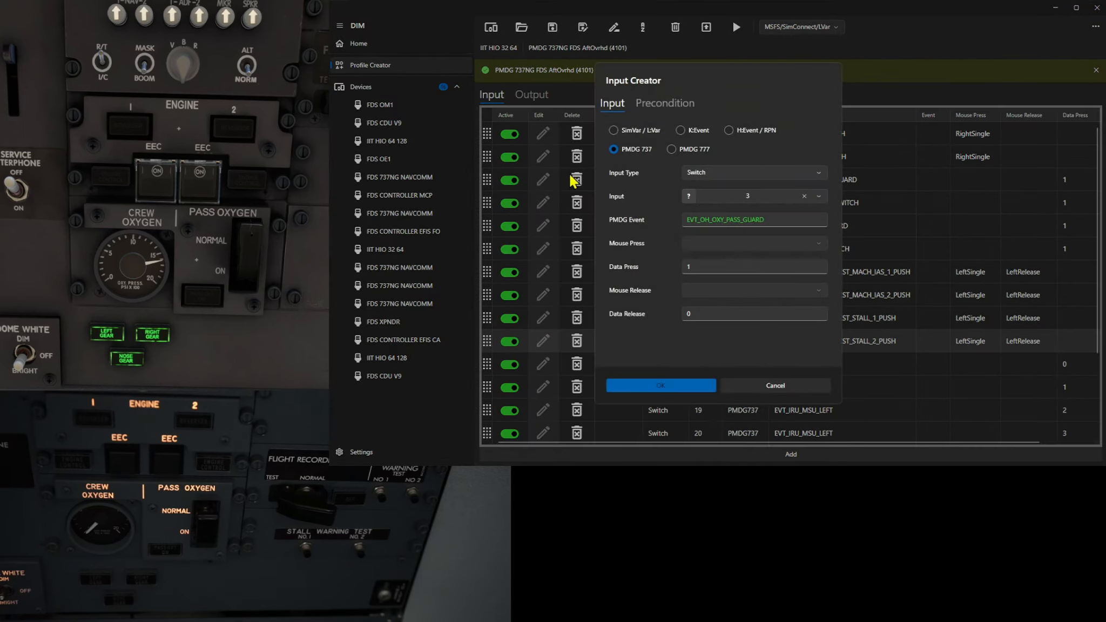
click(650, 105)
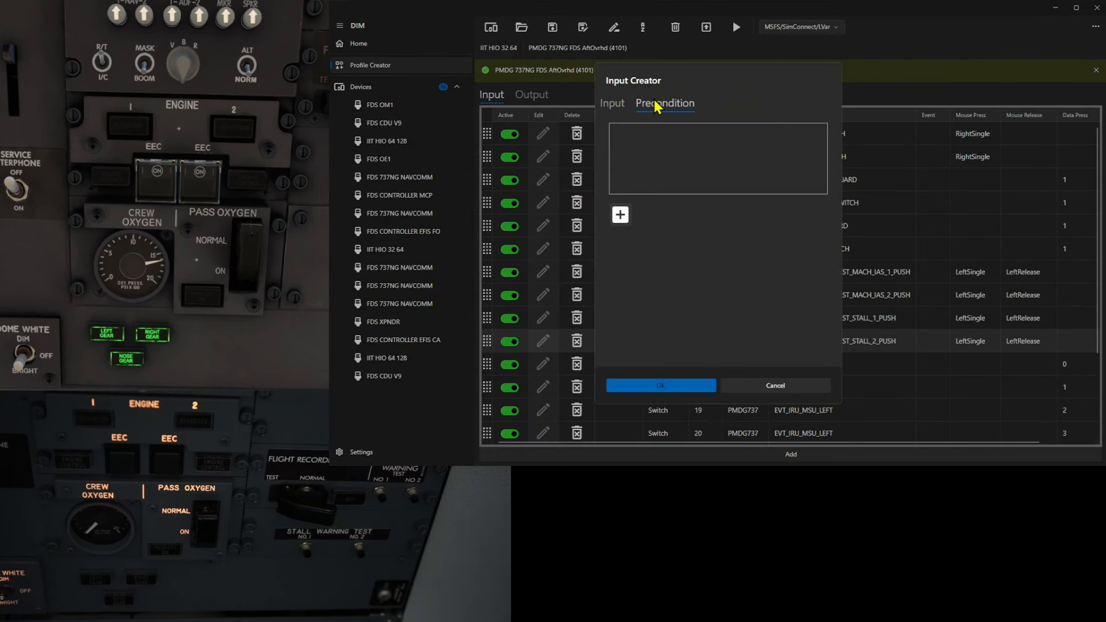
click(614, 107)
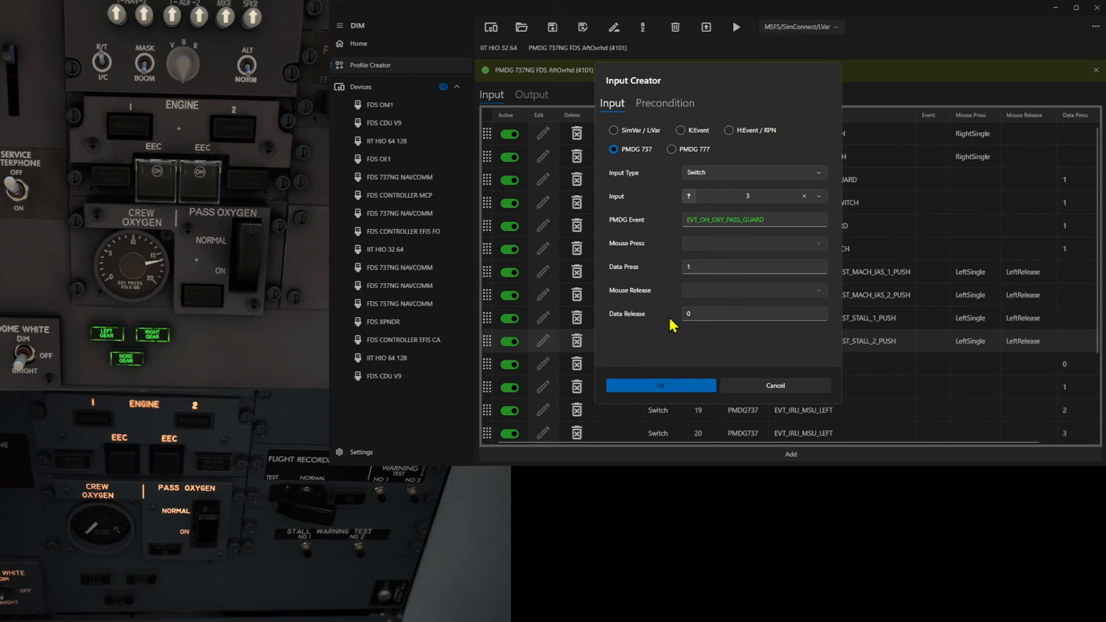
click(661, 384)
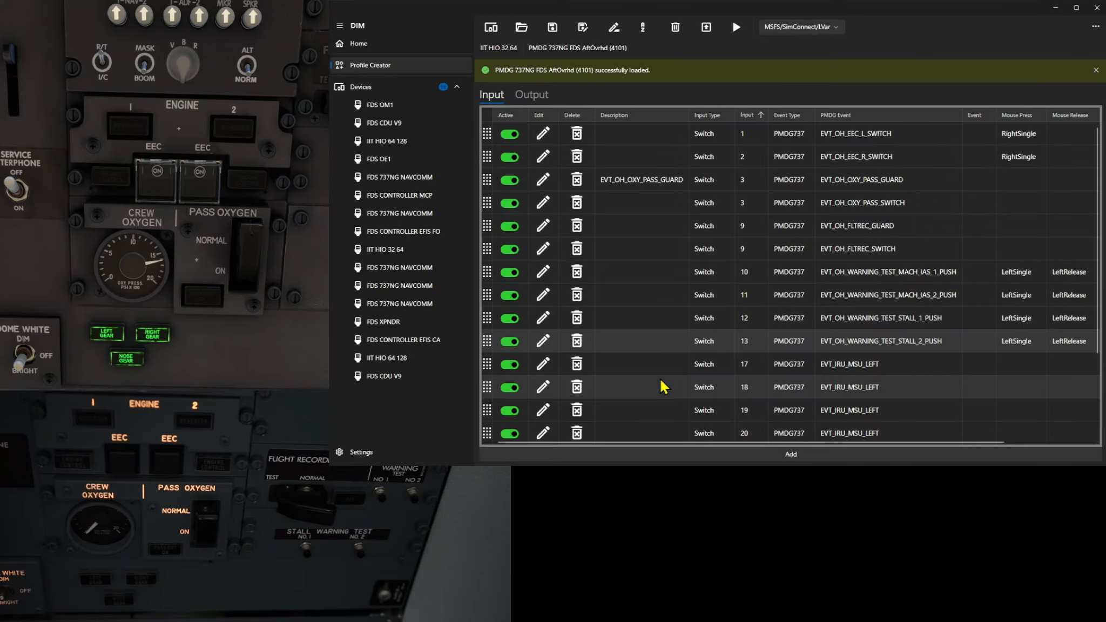
Step: Review the event data and precondition settings of switch input 3 for EVT_OH_OXY_PASS_SWITCH, and accept them
click(543, 204)
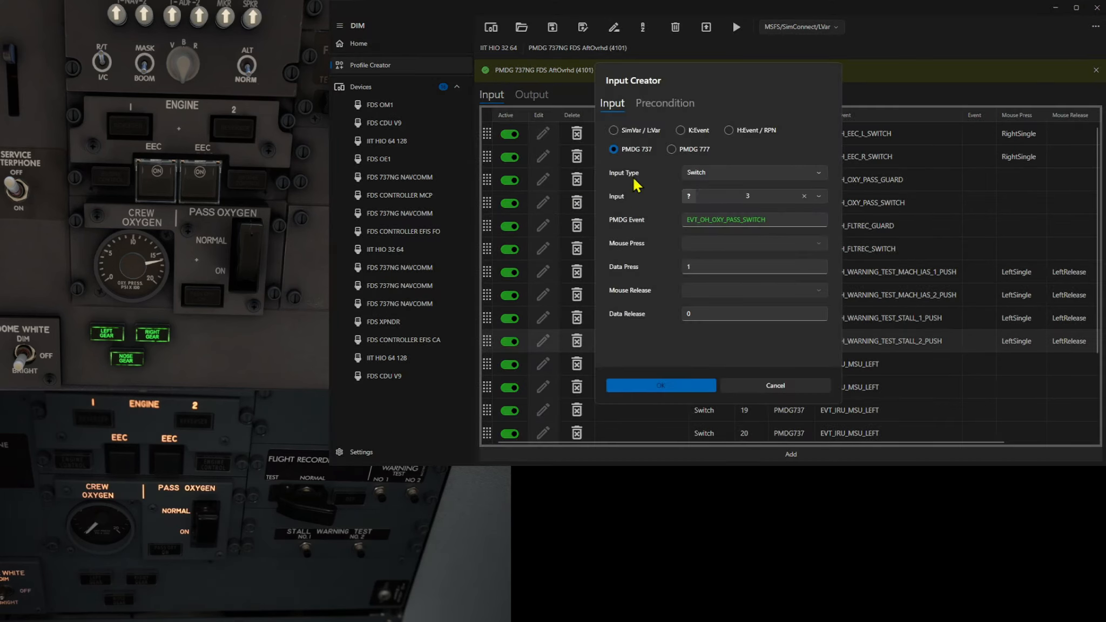
click(658, 105)
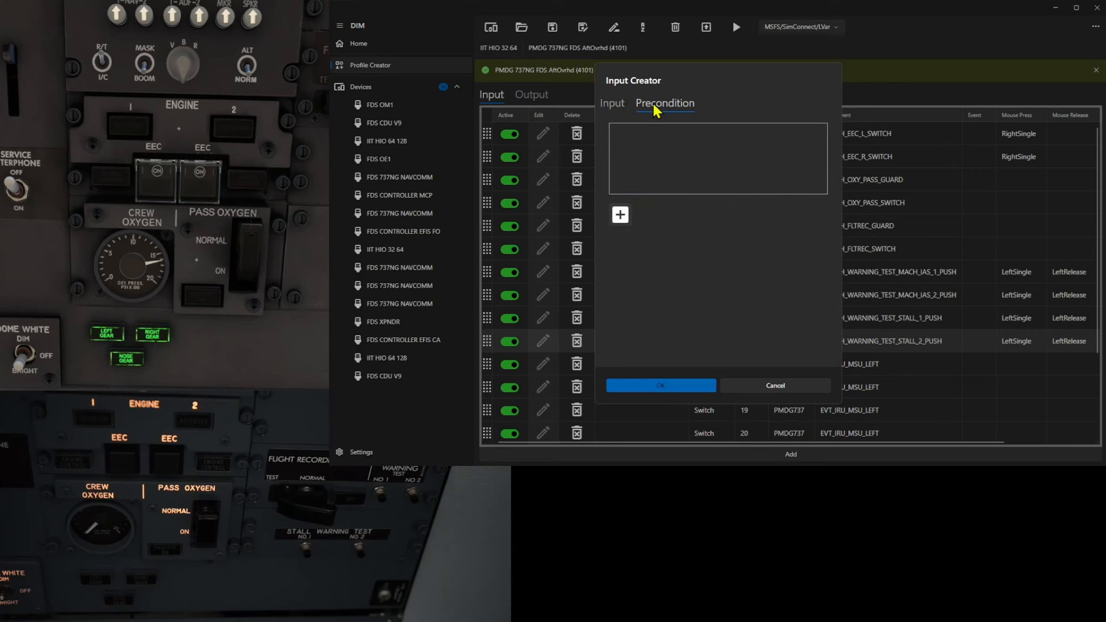
click(609, 107)
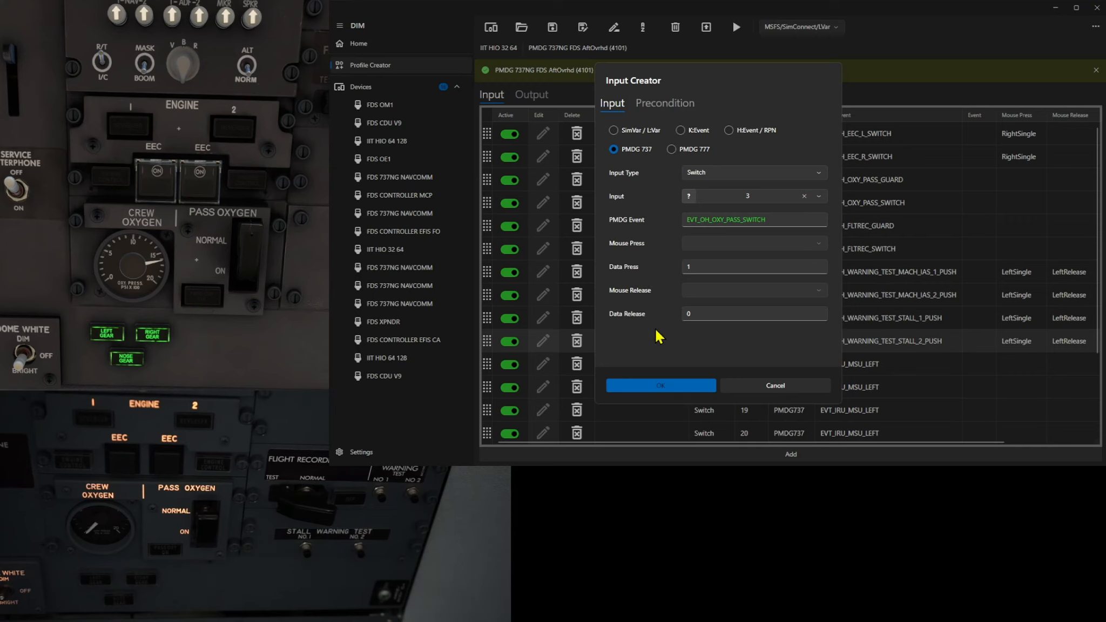
click(660, 384)
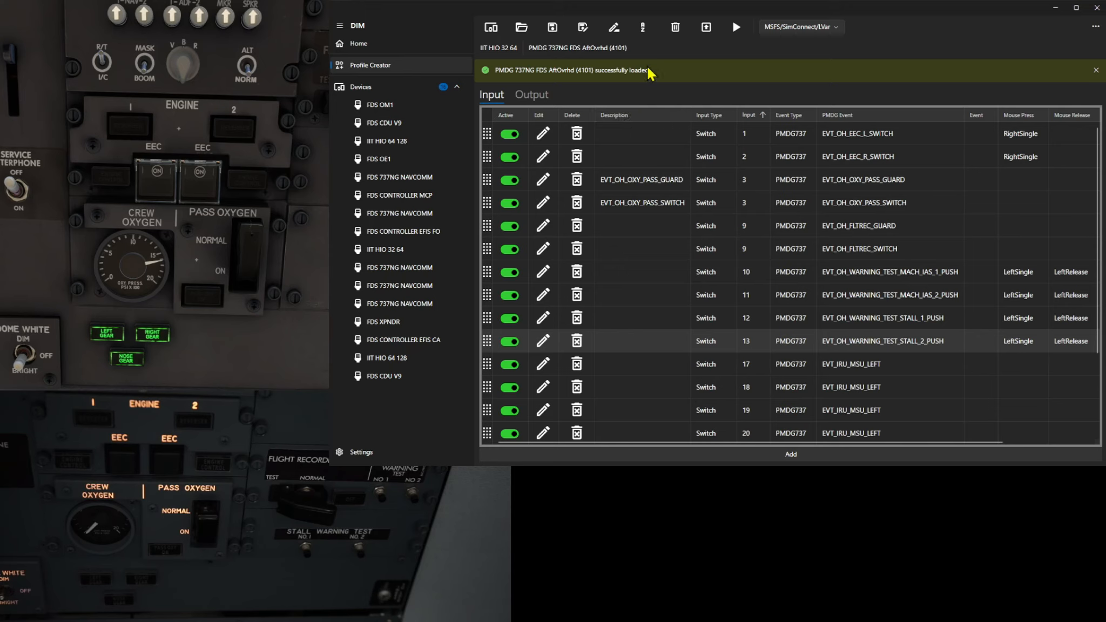
Step: Run the PMDG 737NG FDS AftOvrhd (4101) profile to test the passenger oxygen switch and annunciators, and stop it again
click(736, 27)
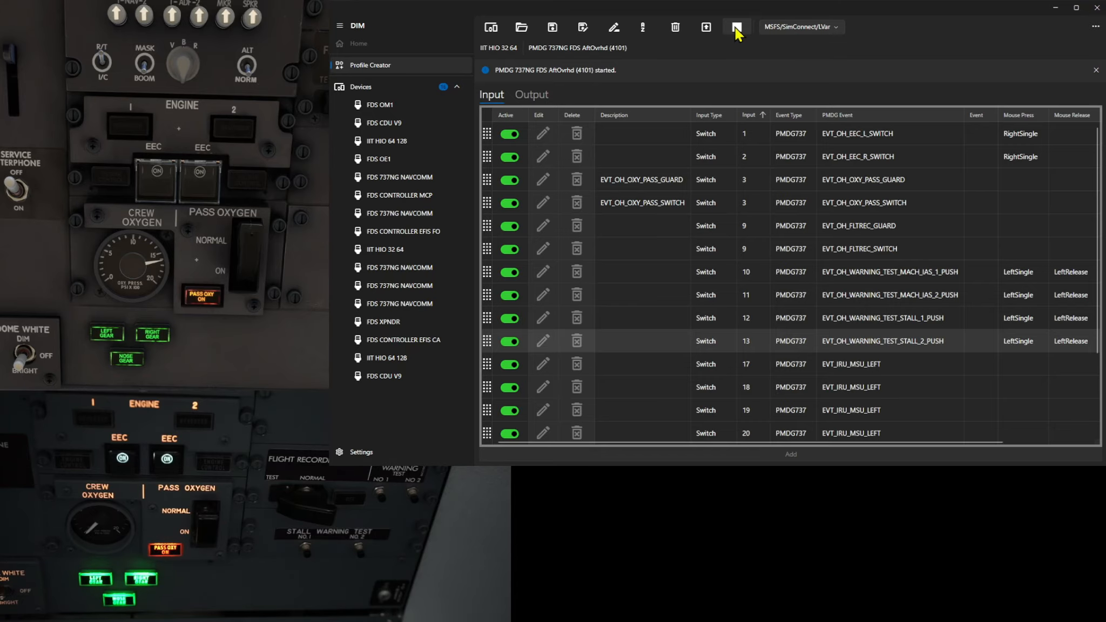
click(736, 27)
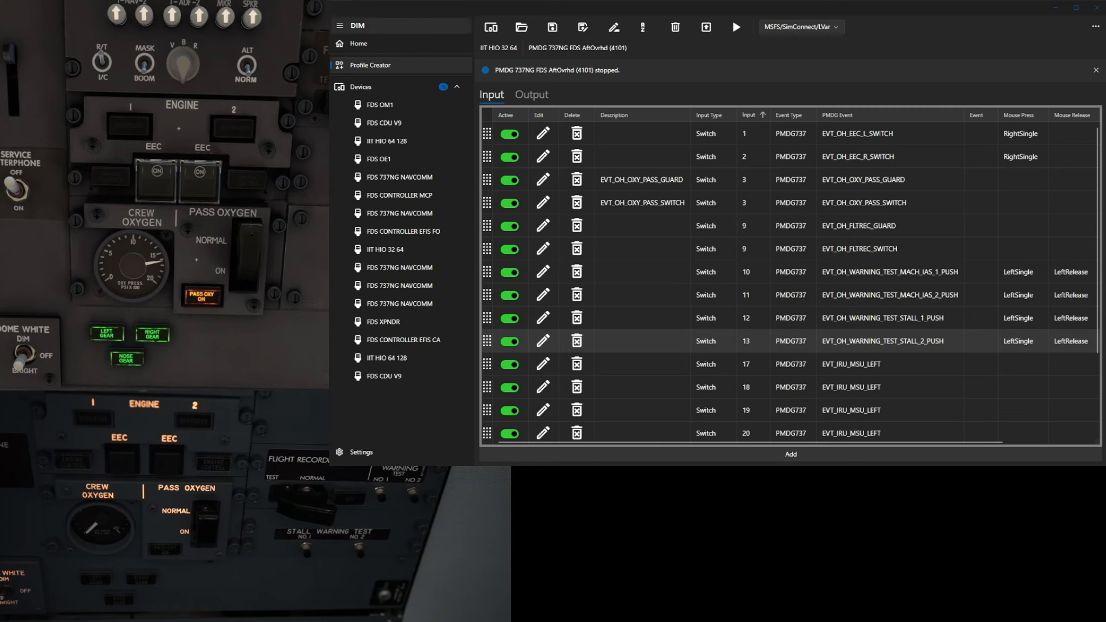
click(402, 10)
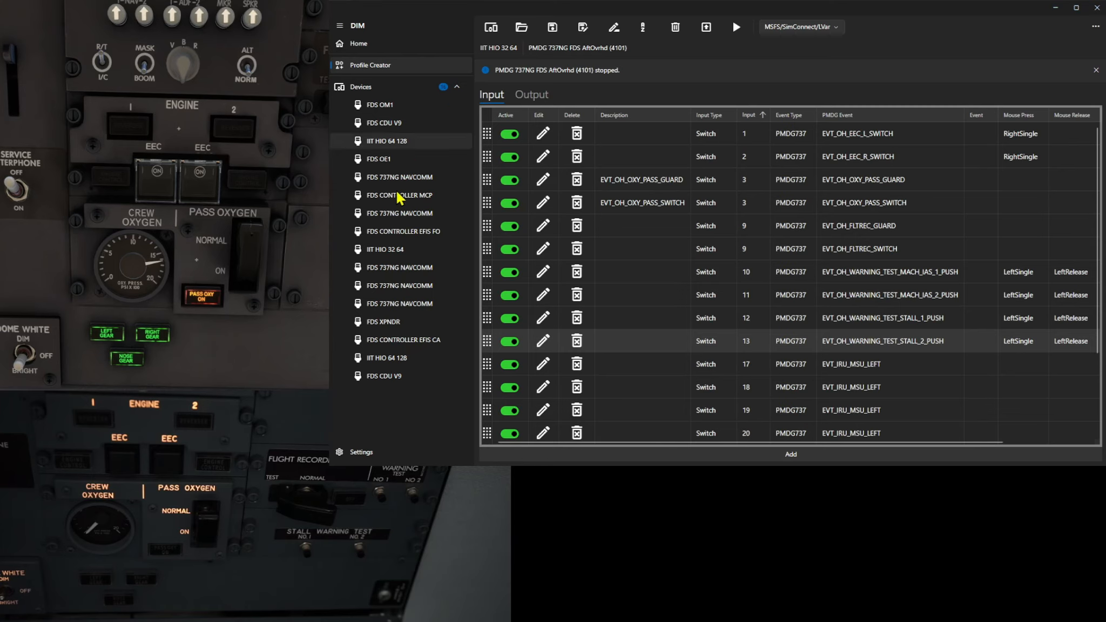
Step: Test the gear LED outputs 21, 22 and 23 on the IIT HIO 32 64 device by switching them on and off again
click(382, 249)
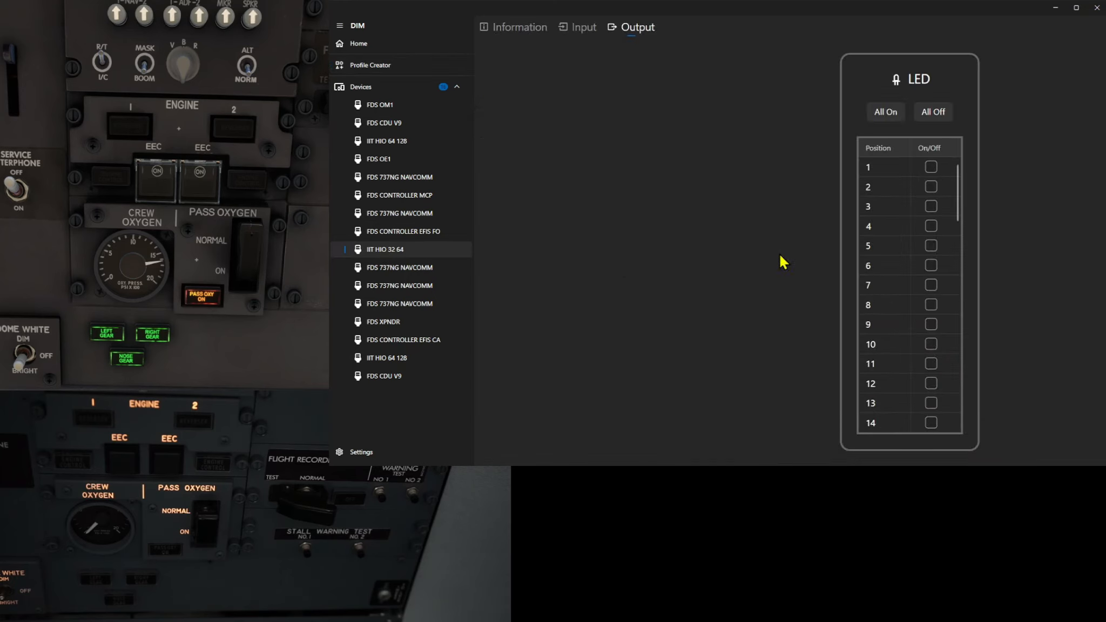
drag(957, 195, 957, 254)
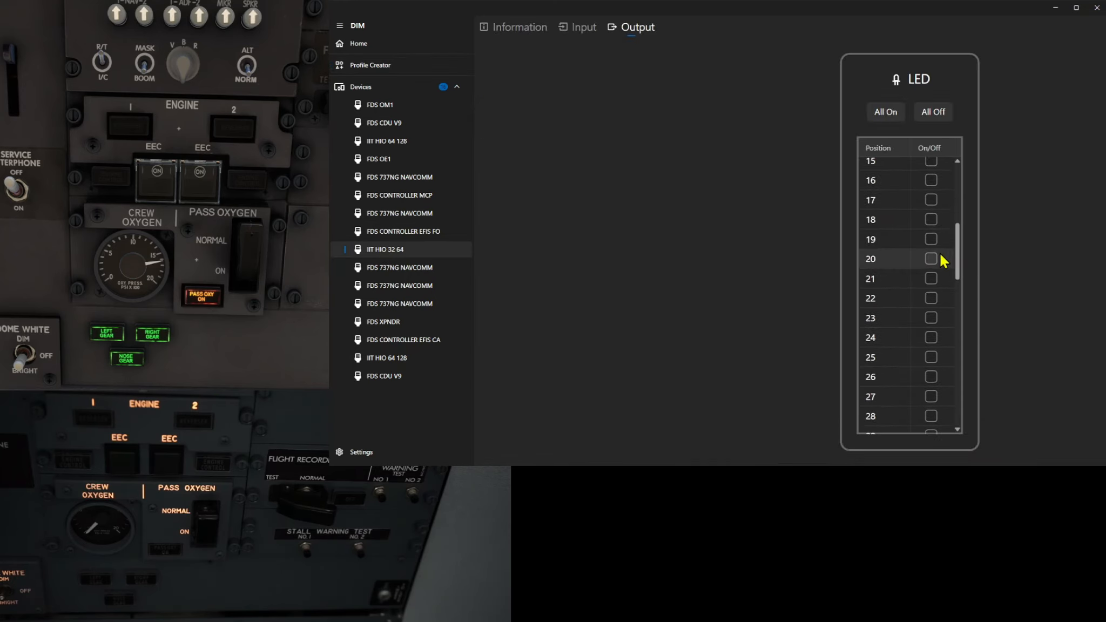
click(931, 279)
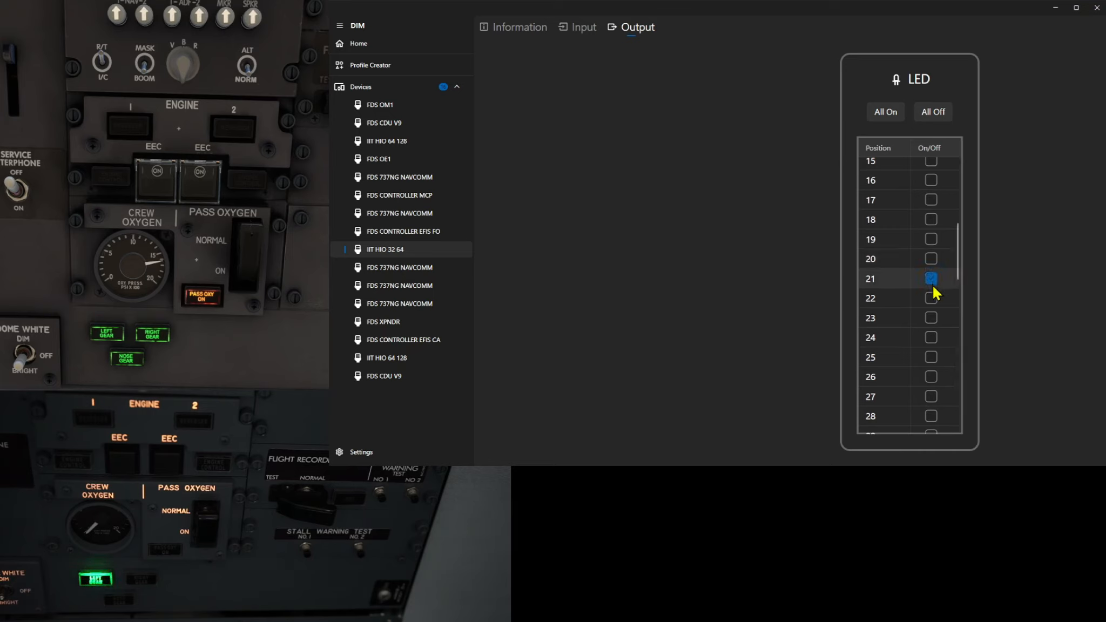
click(930, 300)
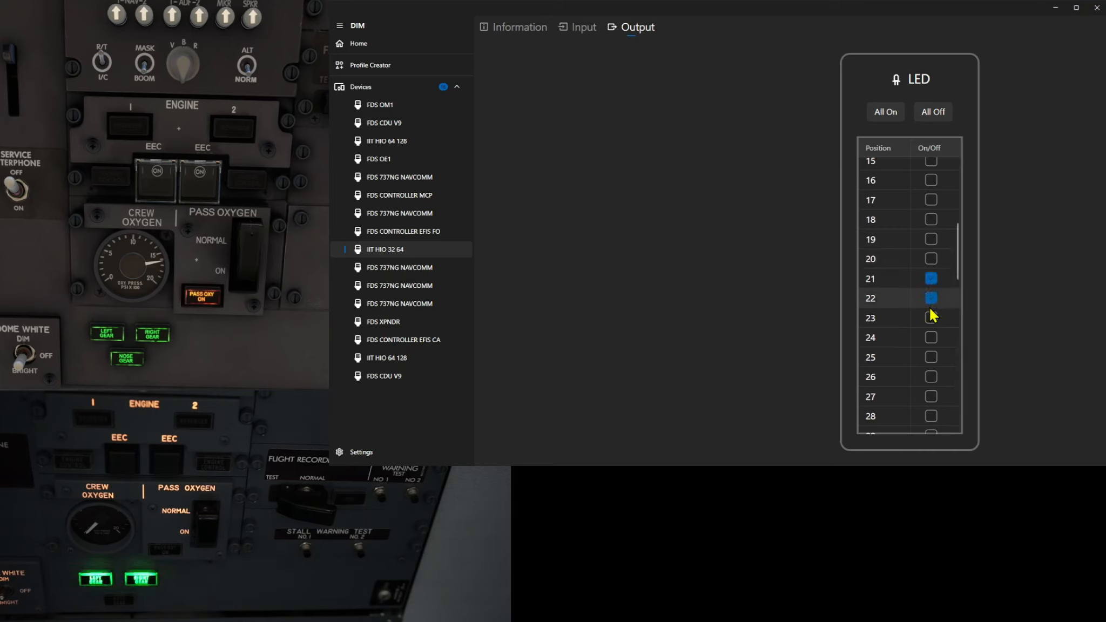
click(931, 318)
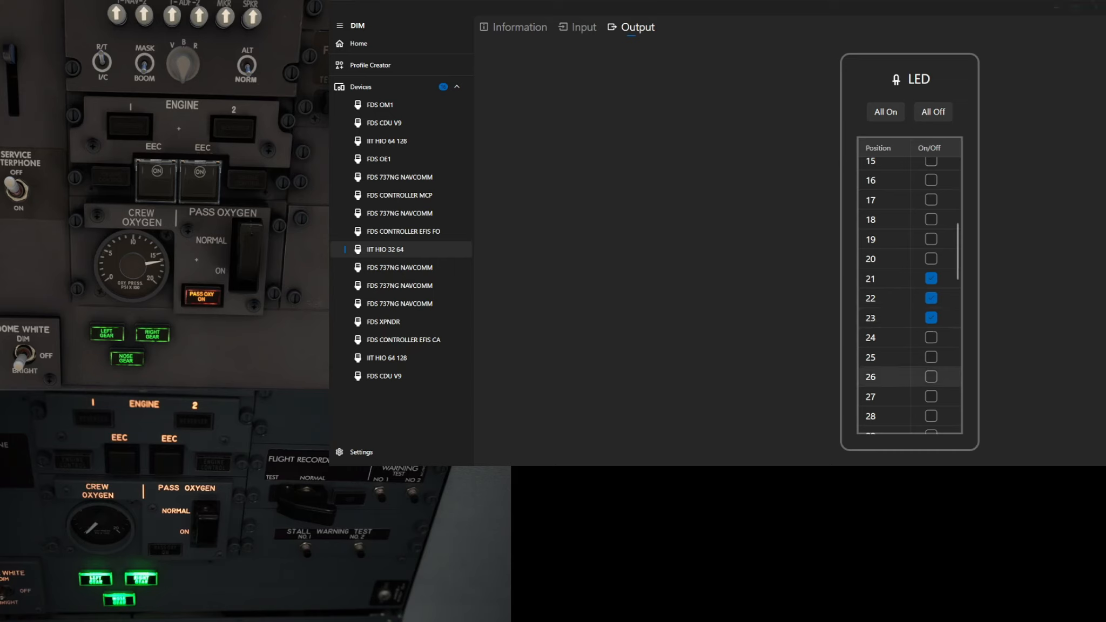
click(931, 318)
click(932, 298)
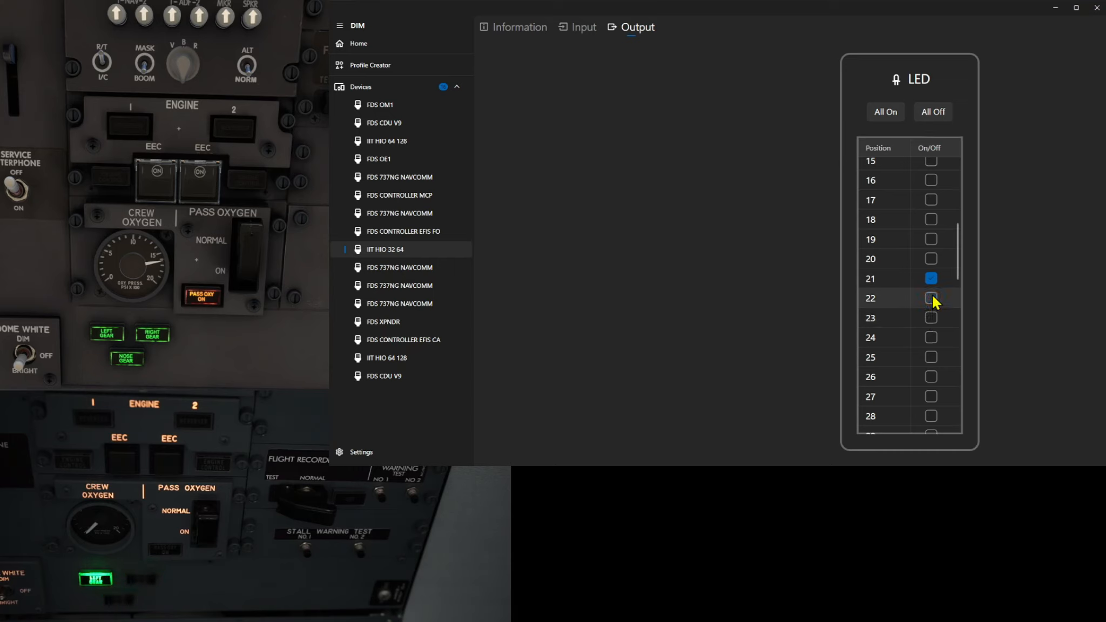
click(930, 278)
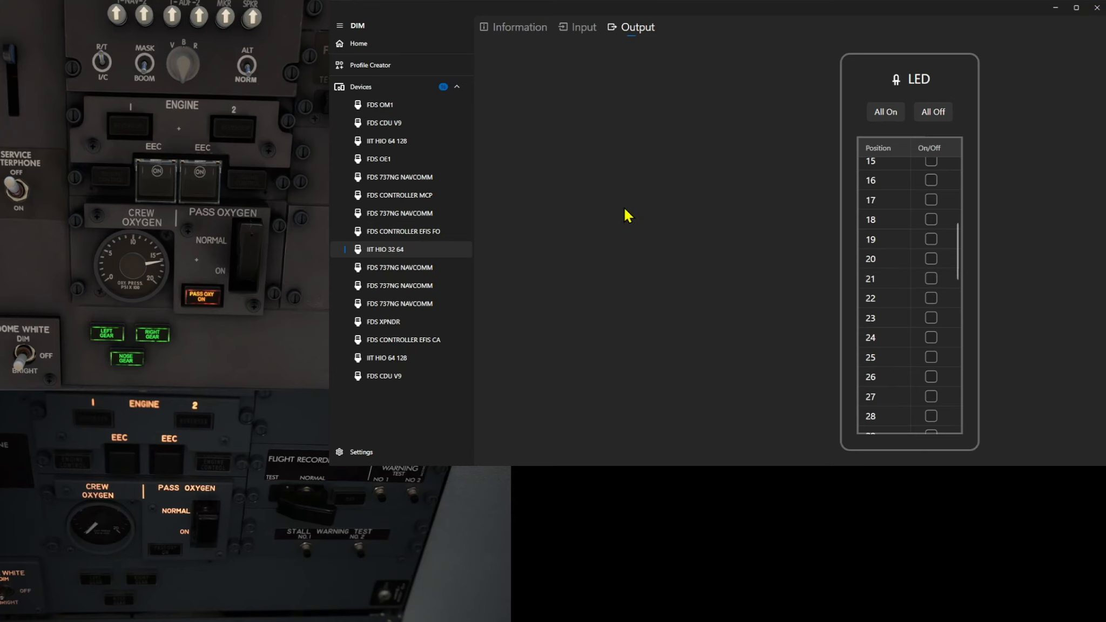
Step: Review the PMDG data, modify and precondition settings of LED output 21 for GEAR_annunOvhdLEFT in the profile, and accept them
click(365, 65)
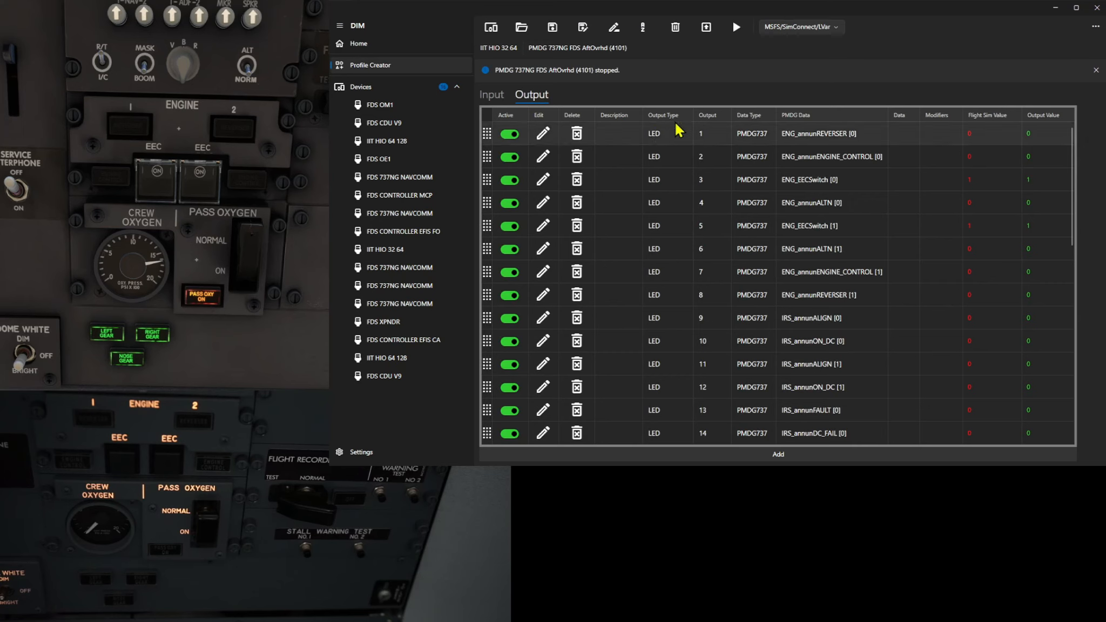
scroll(656, 241, down, 3)
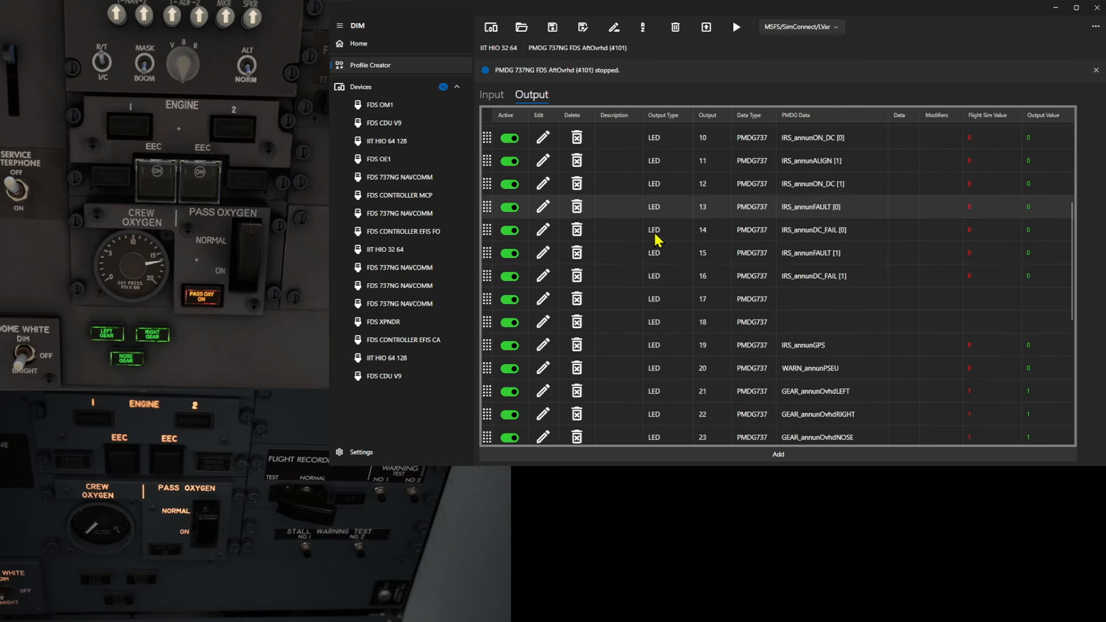
scroll(653, 233, down, 2)
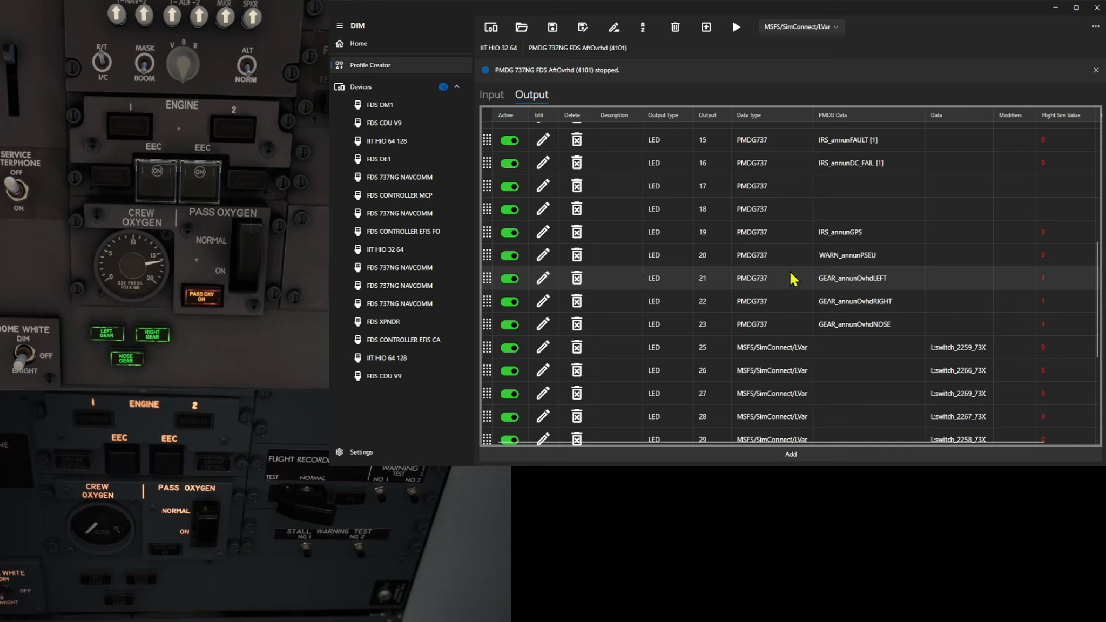
click(547, 278)
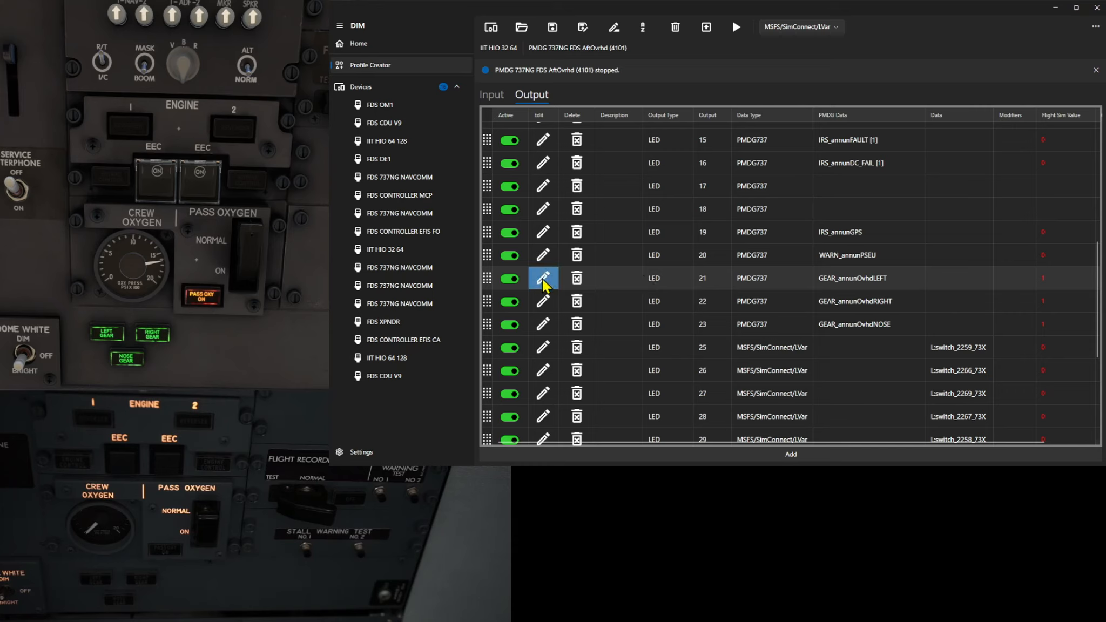
click(544, 280)
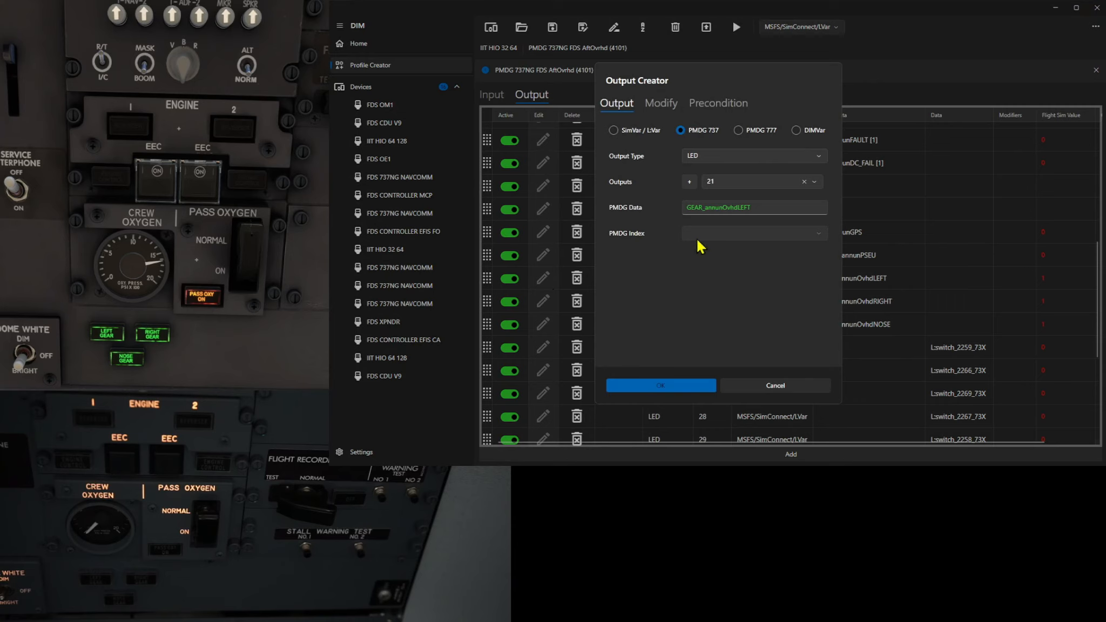
click(659, 102)
click(719, 103)
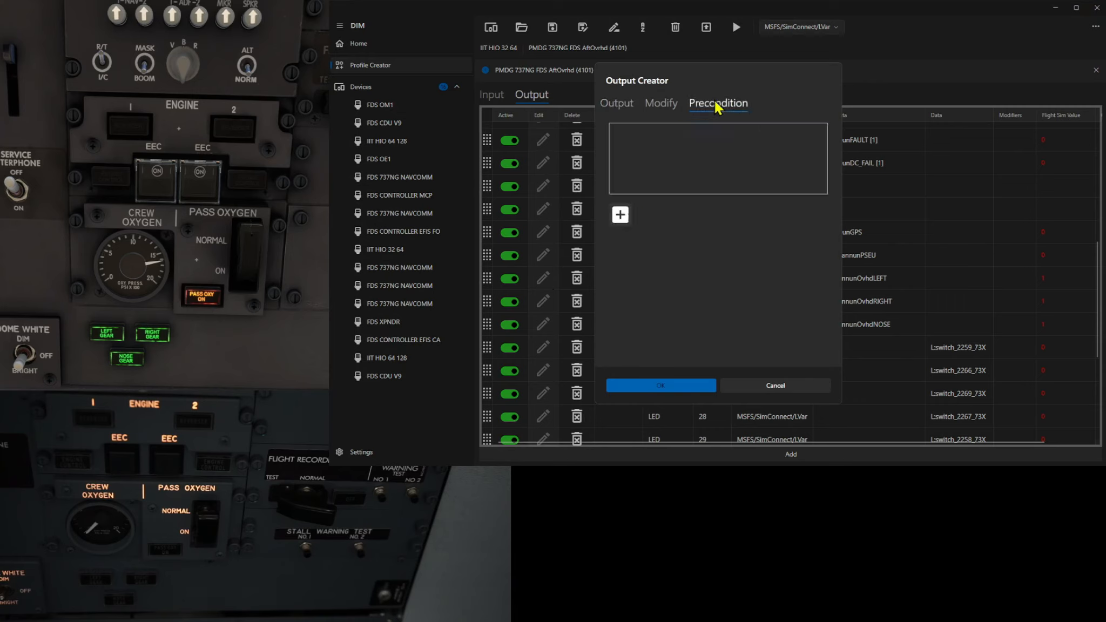
click(620, 106)
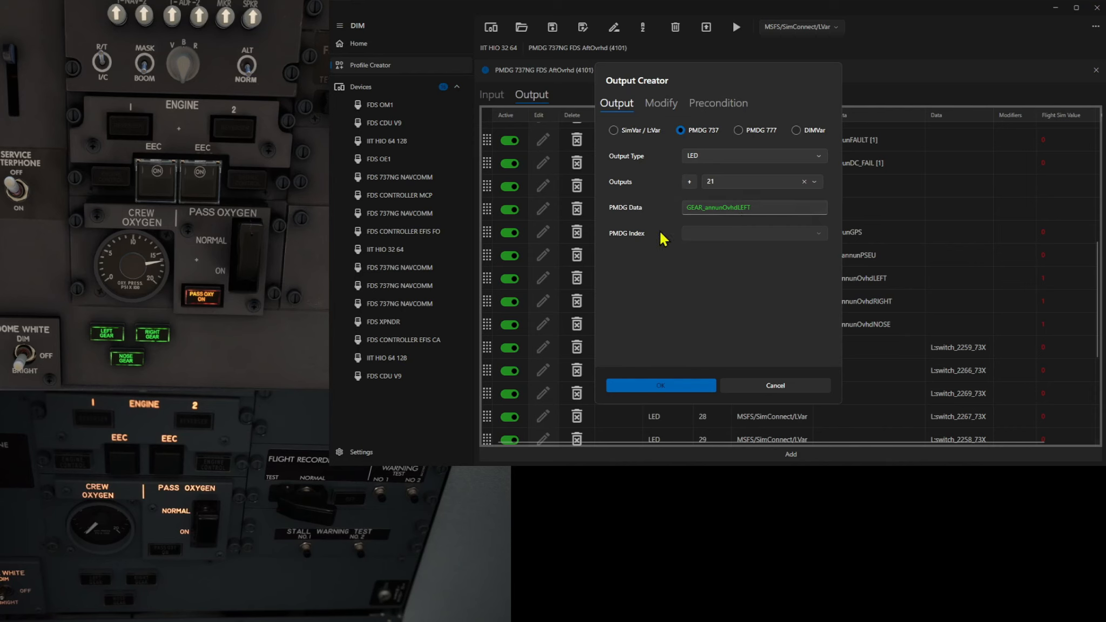
click(653, 385)
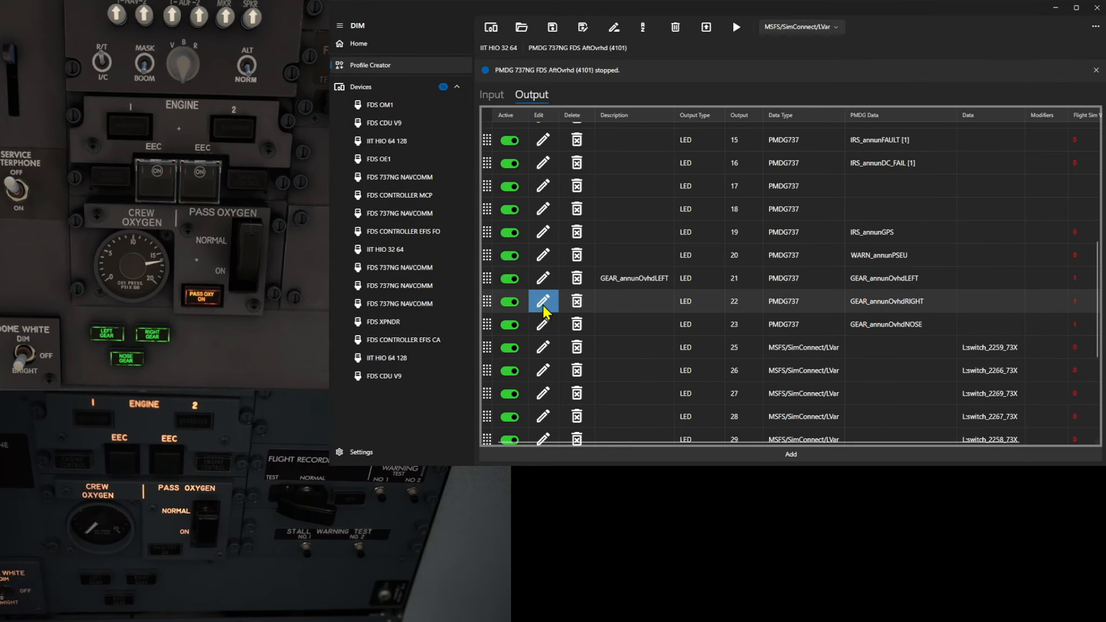
Step: Review the PMDG data, modify and precondition settings of LED output 22 for GEAR_annunOvhdRIGHT, and accept them
click(542, 302)
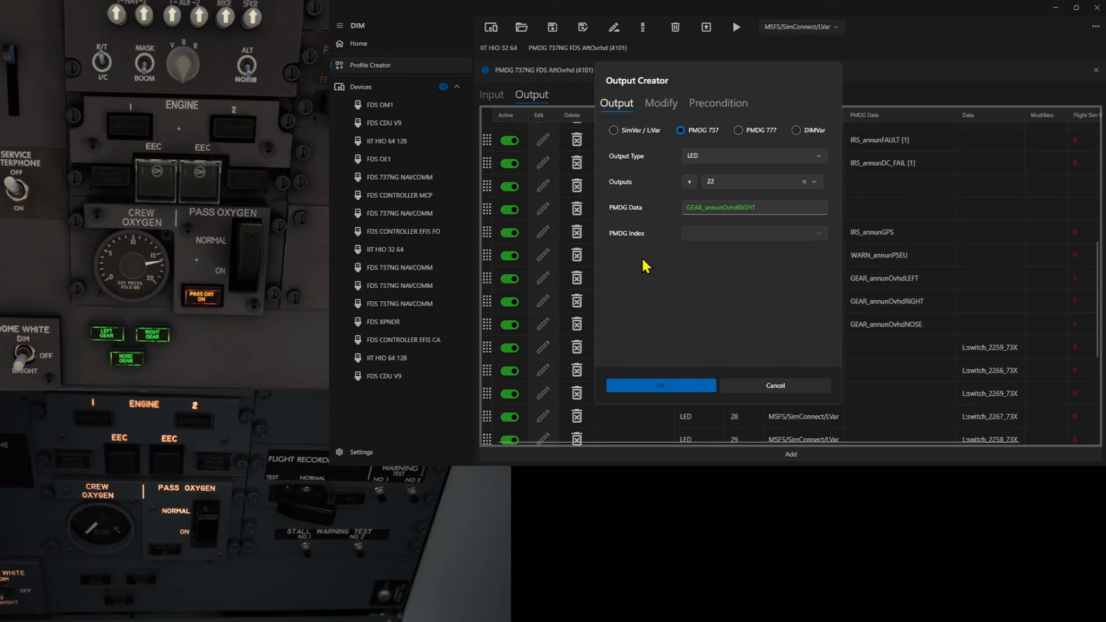
click(661, 104)
click(717, 105)
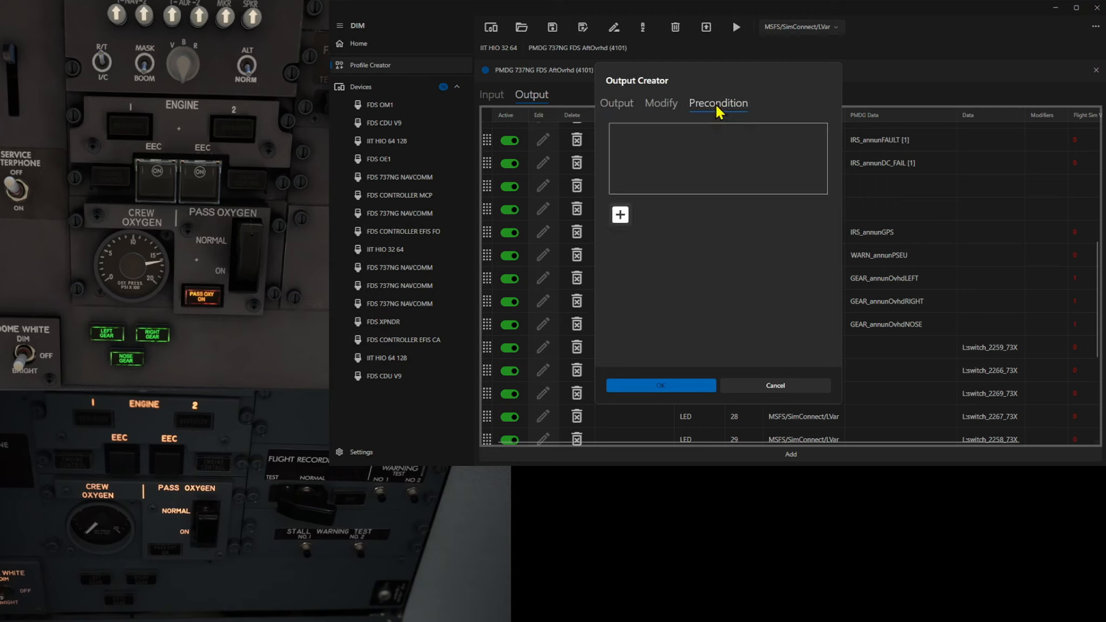
click(618, 106)
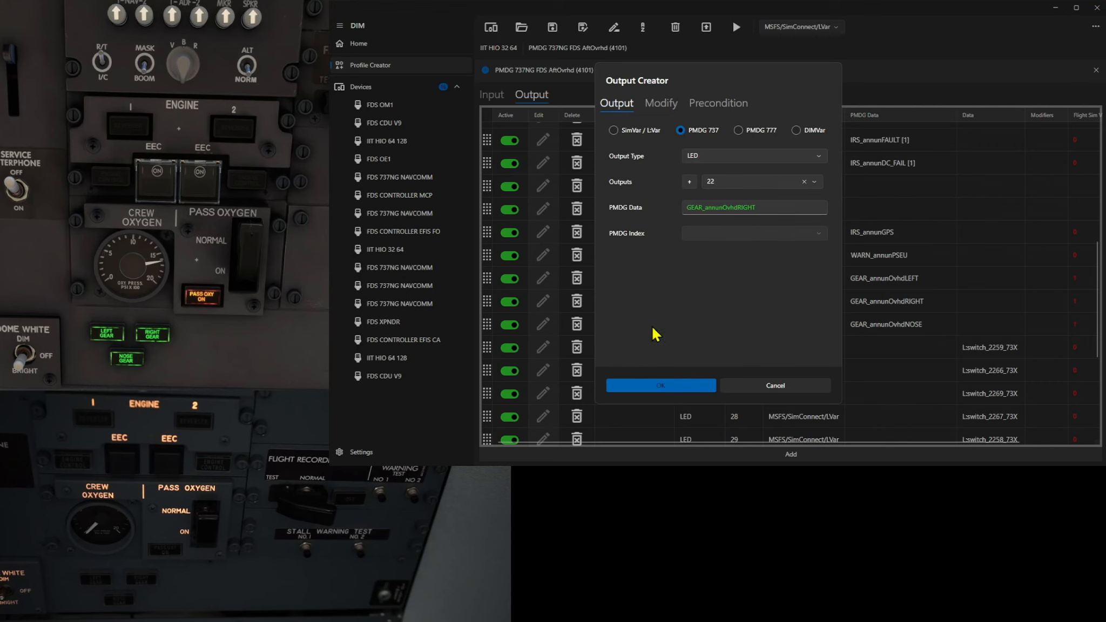
click(657, 385)
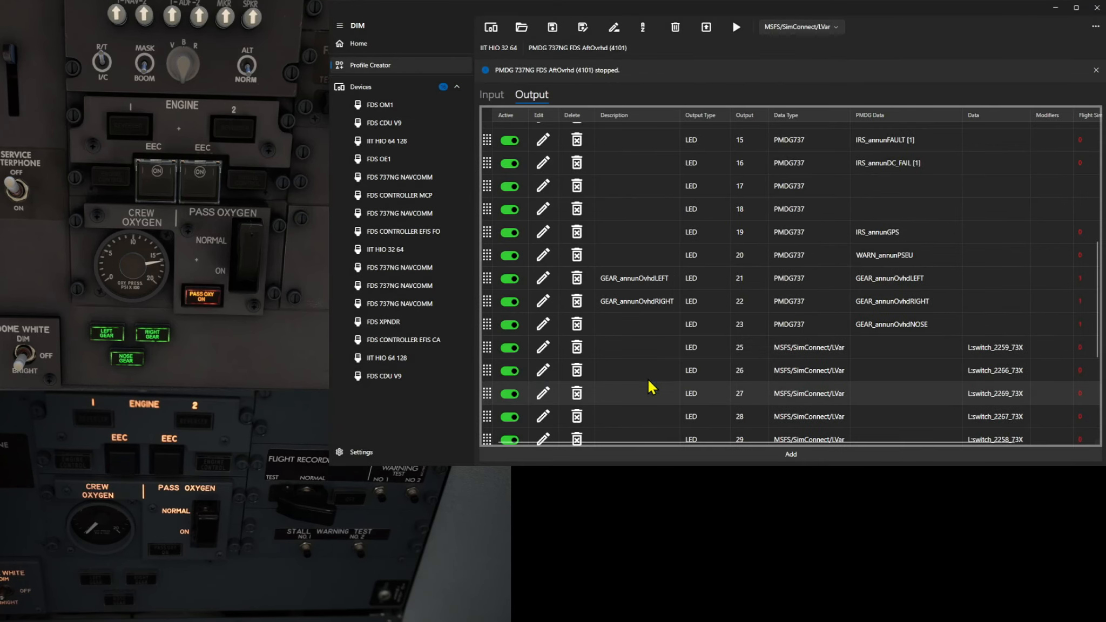
Step: Review the PMDG data, modify and precondition settings of LED output 23 for GEAR_annunOvhdNOSE, and accept them
click(542, 324)
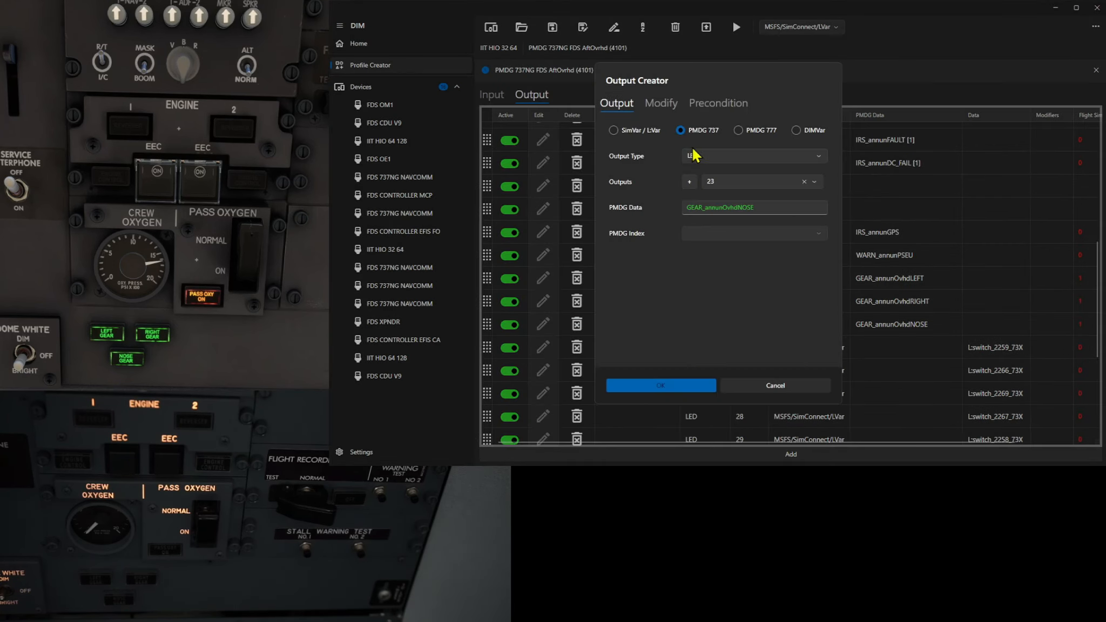
click(662, 105)
click(705, 103)
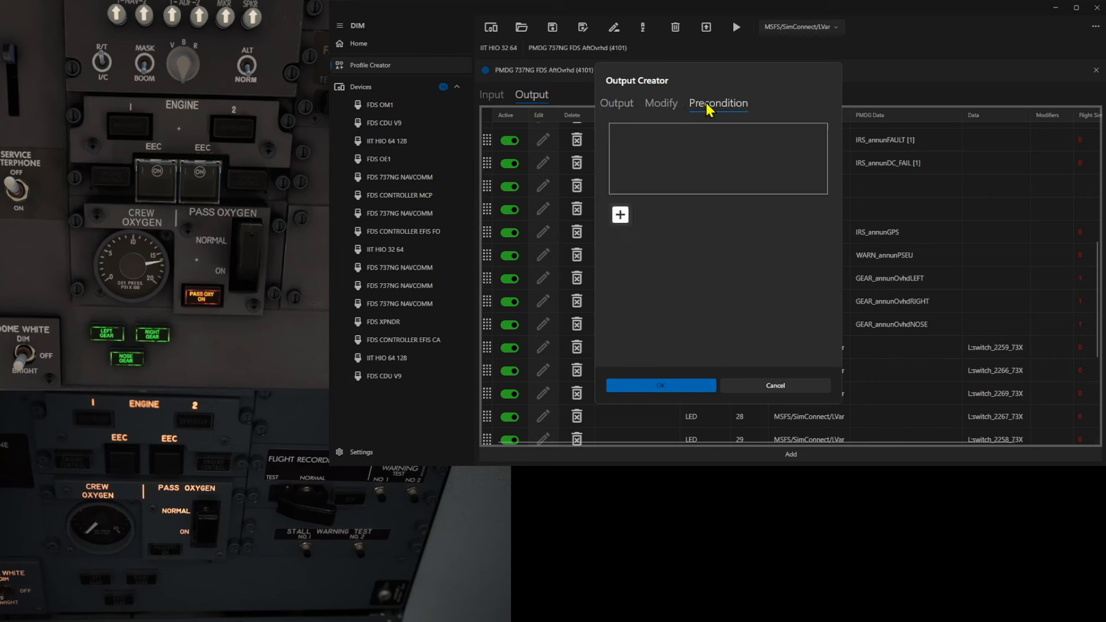
click(621, 108)
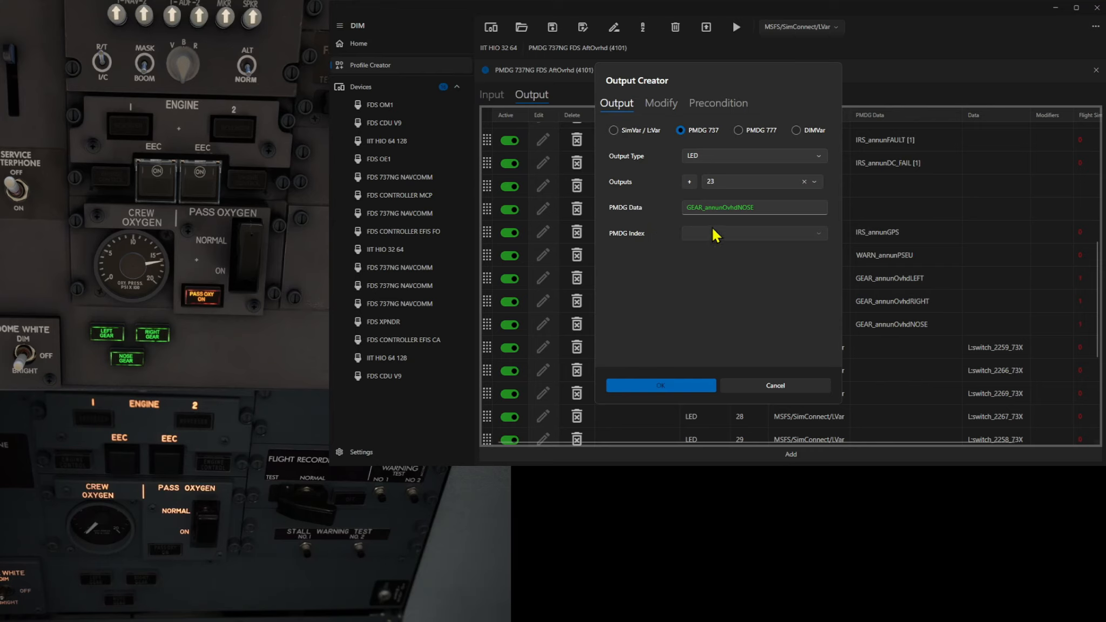
click(659, 388)
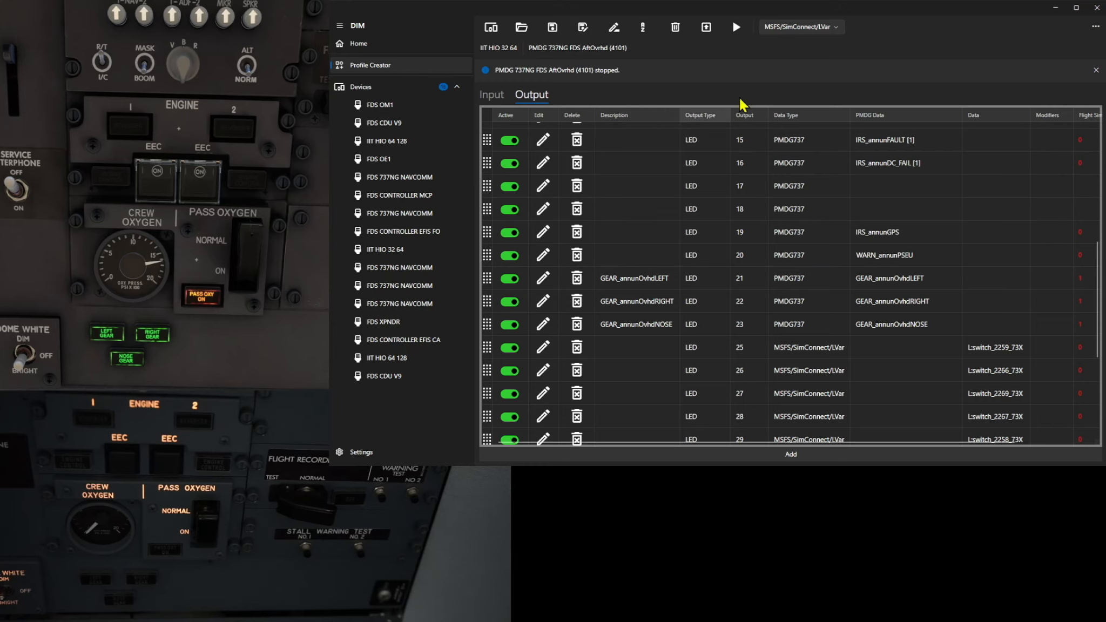
Step: Run the PMDG 737NG FDS AftOvrhd (4101) profile to test the left, right and nose gear annunciators
click(736, 28)
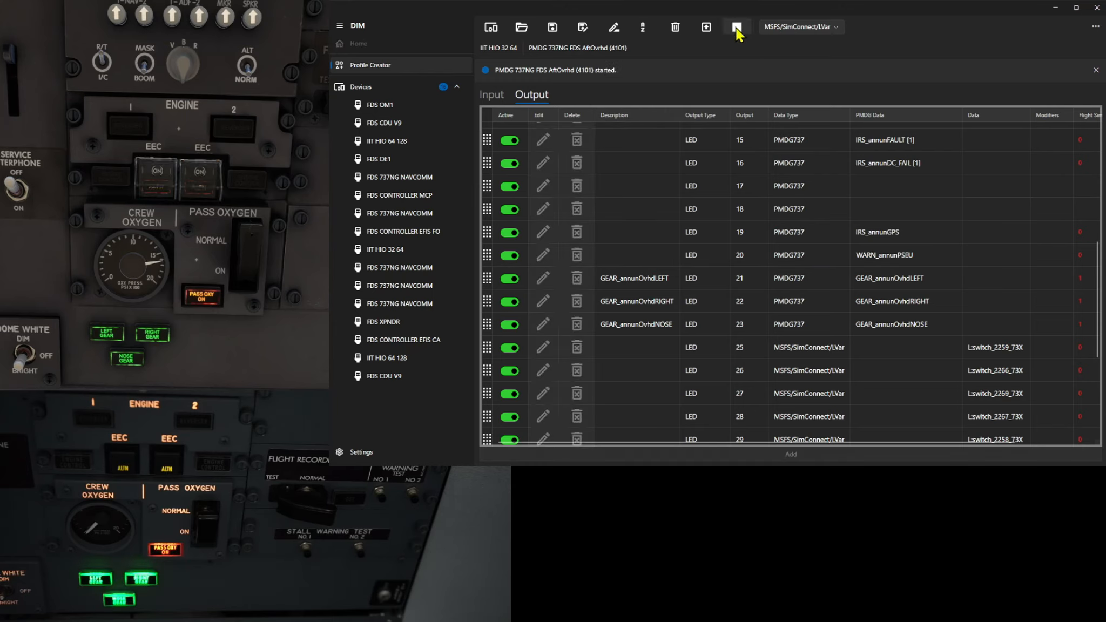